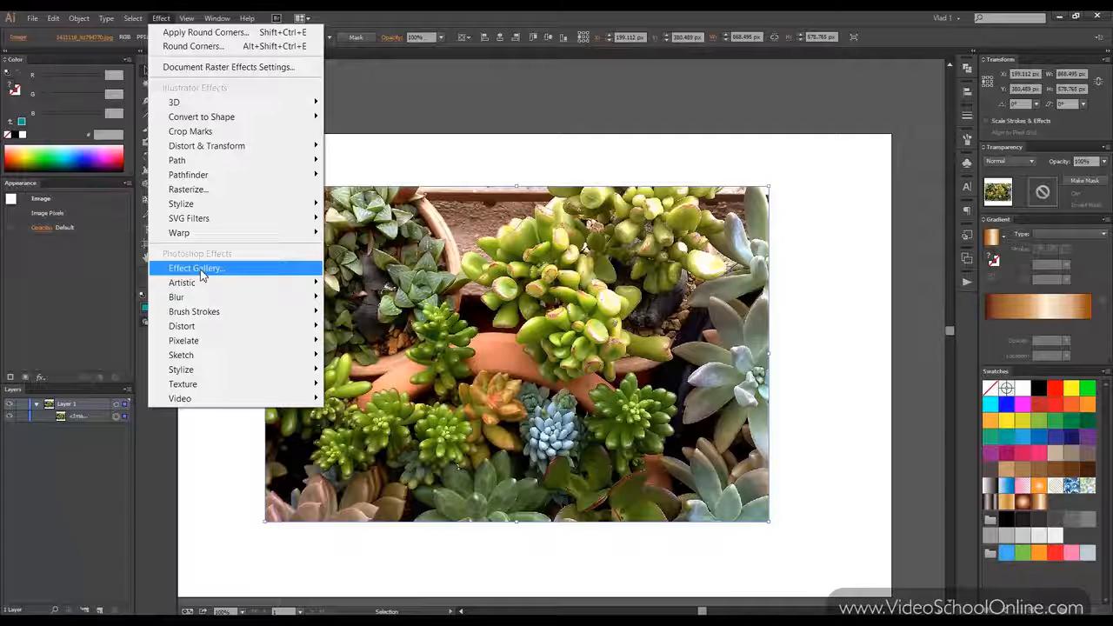
Open the Effect Gallery for the selected succulent photo and choose the Colored Pencil filter from the Artistic category
click(199, 268)
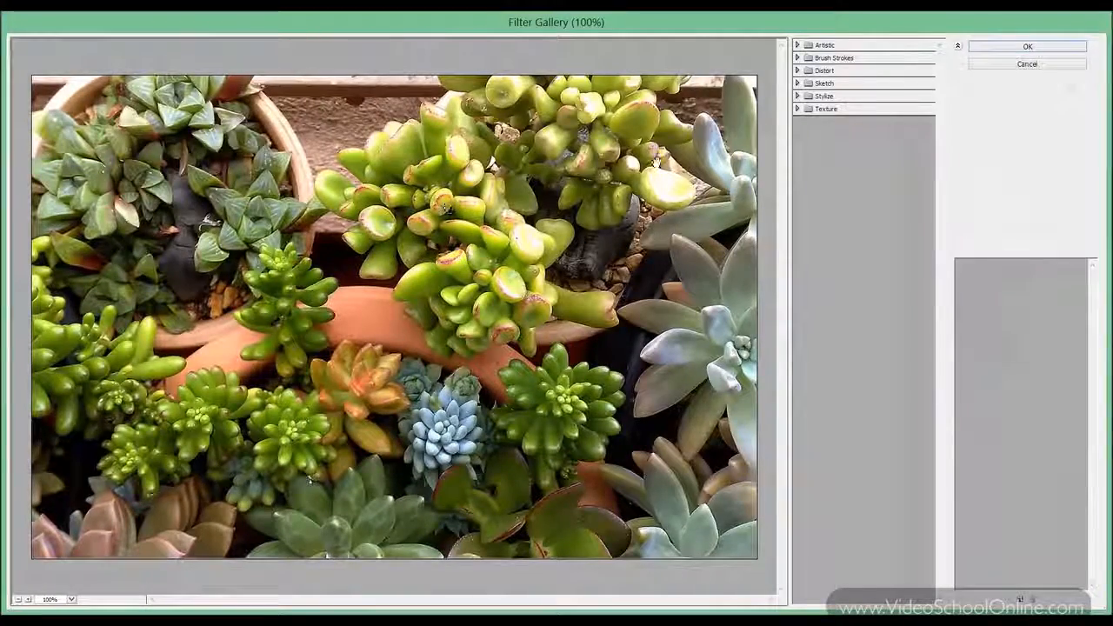
click(797, 46)
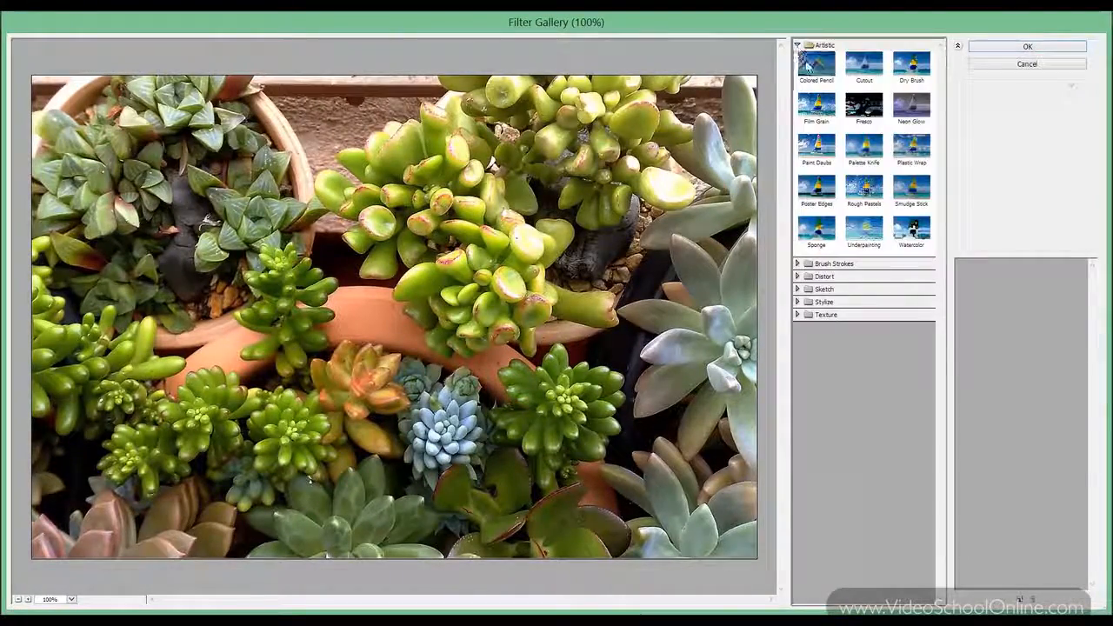
click(815, 65)
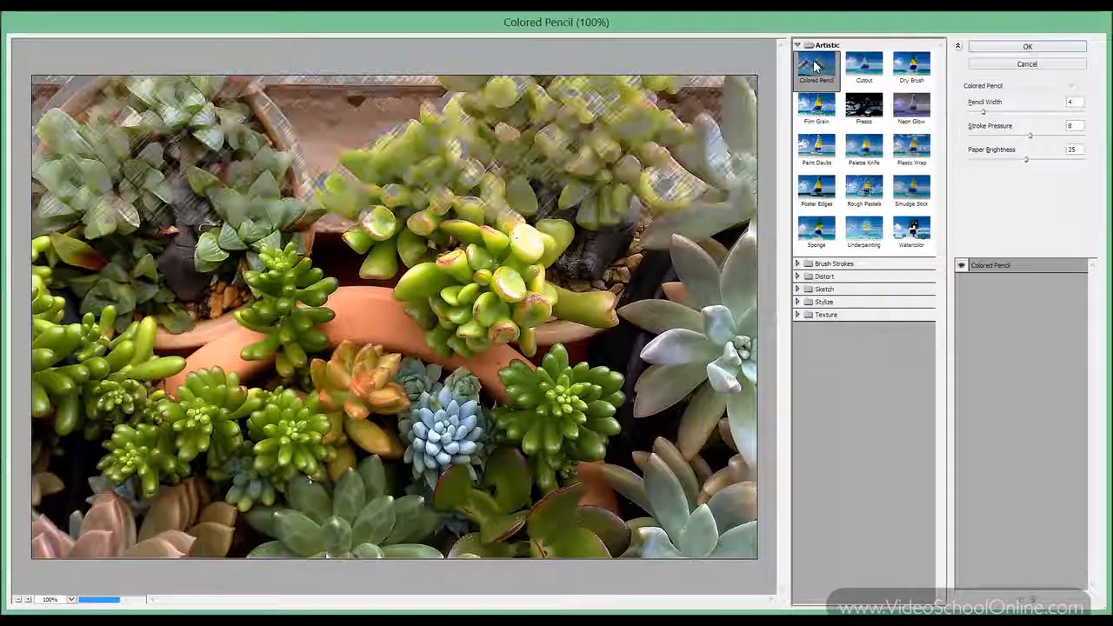
Try the Colored Pencil filter with pencil width 4, paper brightness 12 and different stroke pressures
click(990, 85)
click(973, 80)
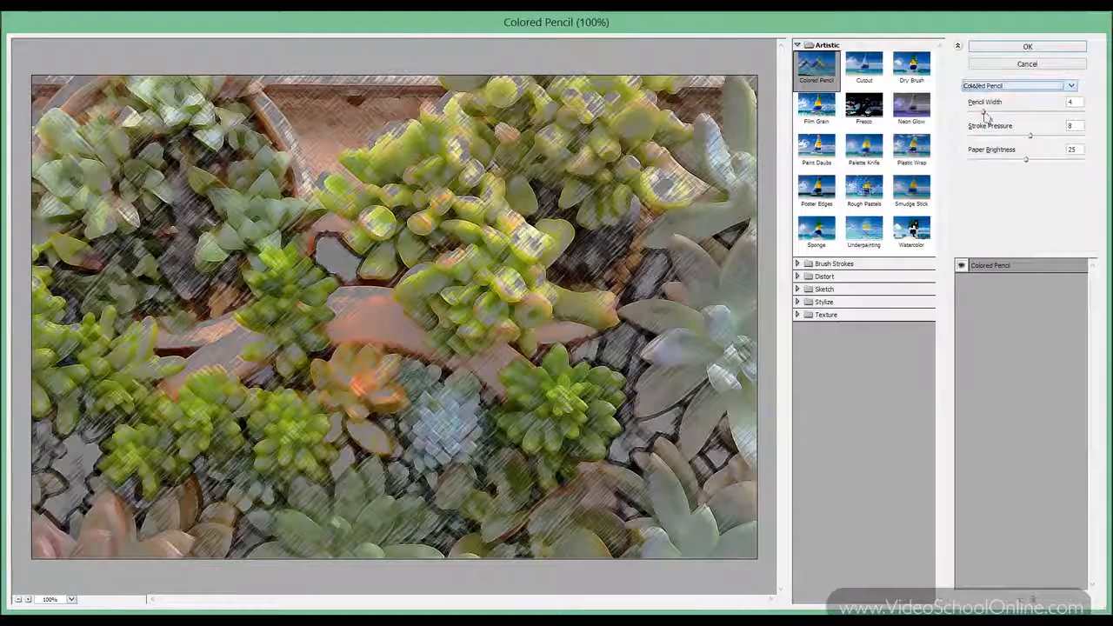
mouse_move(988, 117)
mouse_down()
mouse_move(1036, 116)
mouse_move(983, 117)
mouse_up()
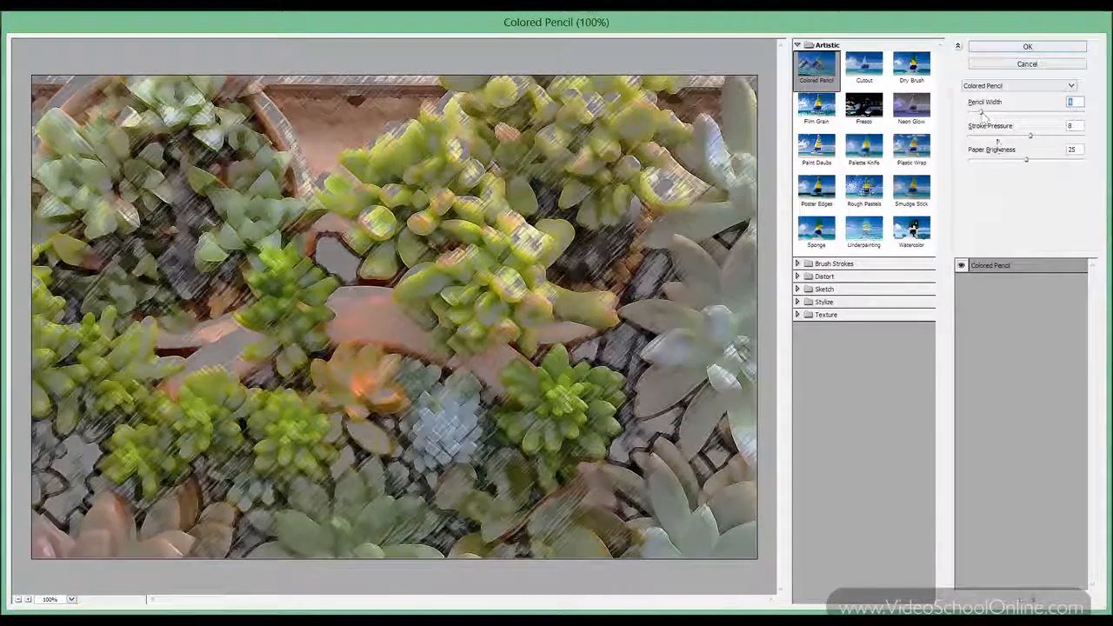
drag(1031, 141, 990, 139)
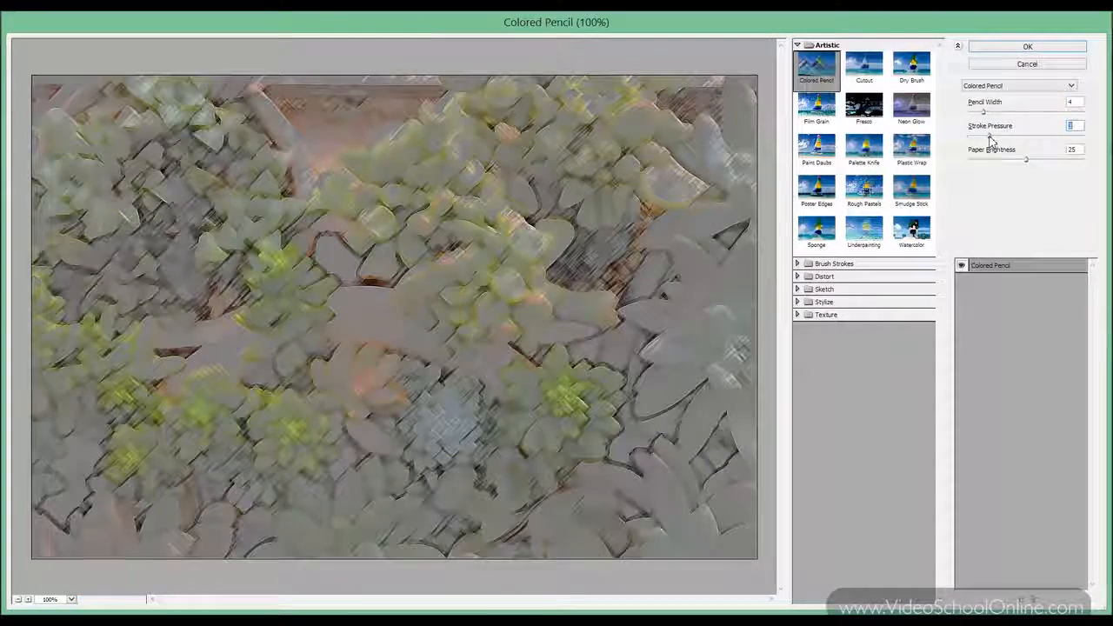
mouse_move(998, 141)
mouse_down()
mouse_move(1059, 147)
mouse_move(997, 164)
mouse_up()
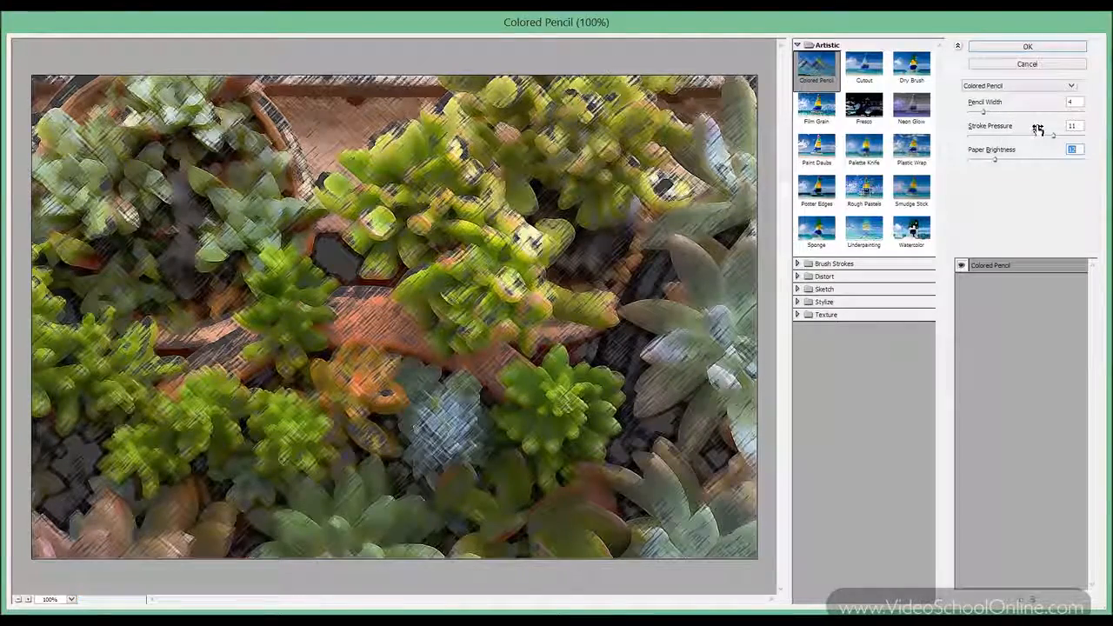
mouse_move(1054, 137)
mouse_down()
mouse_move(1017, 137)
mouse_move(1039, 138)
mouse_up()
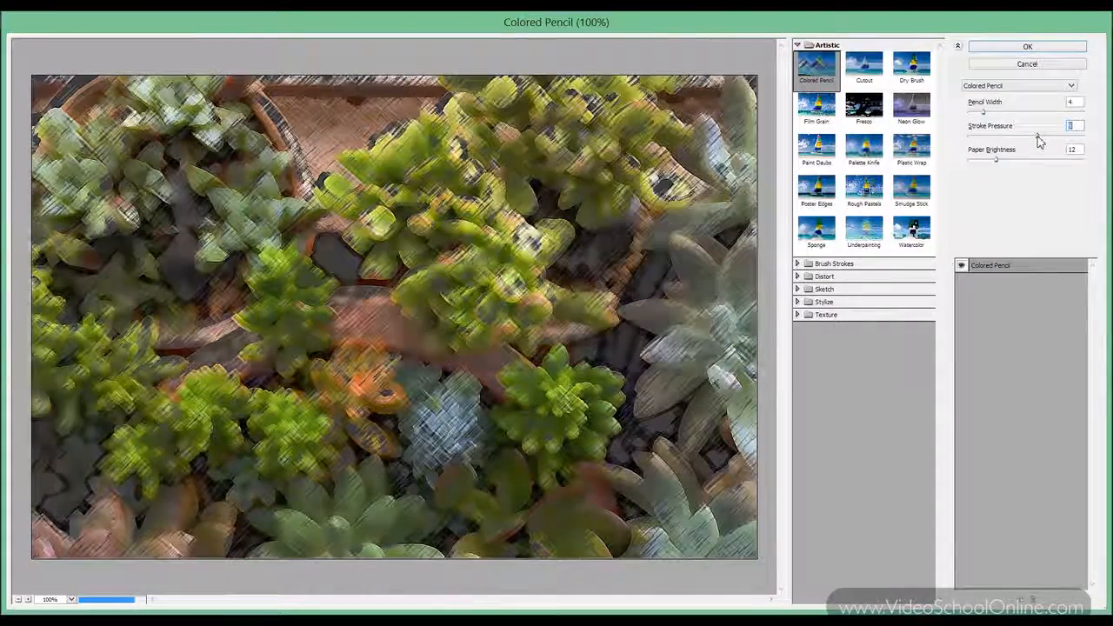
Try the Cutout filter with the number of levels at maximum and different edge simplicity and edge fidelity
click(864, 66)
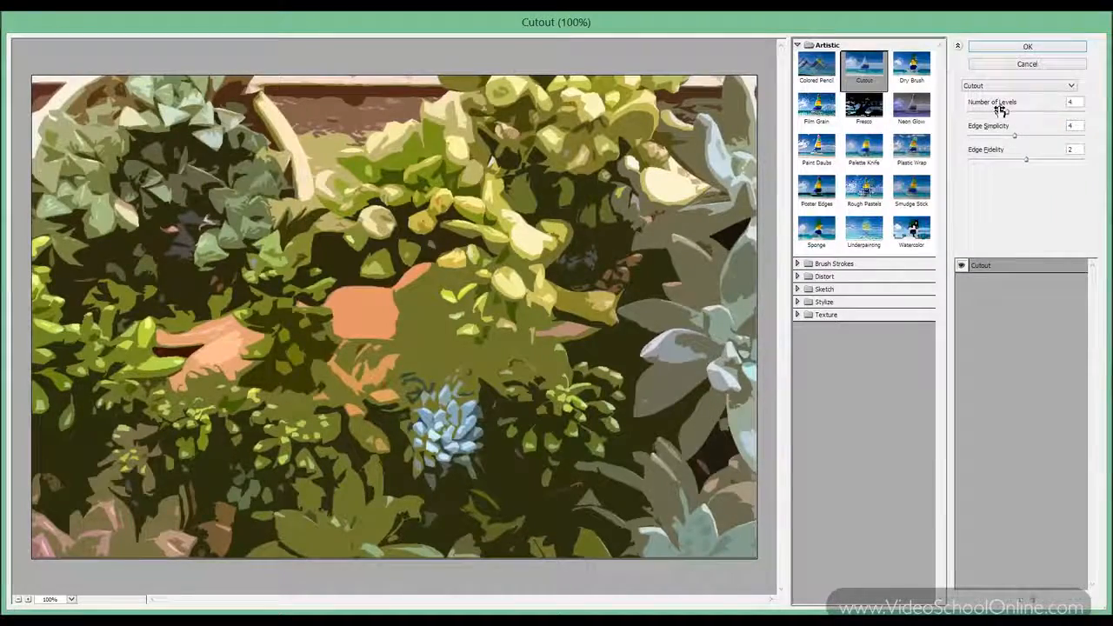
drag(1000, 110, 1094, 121)
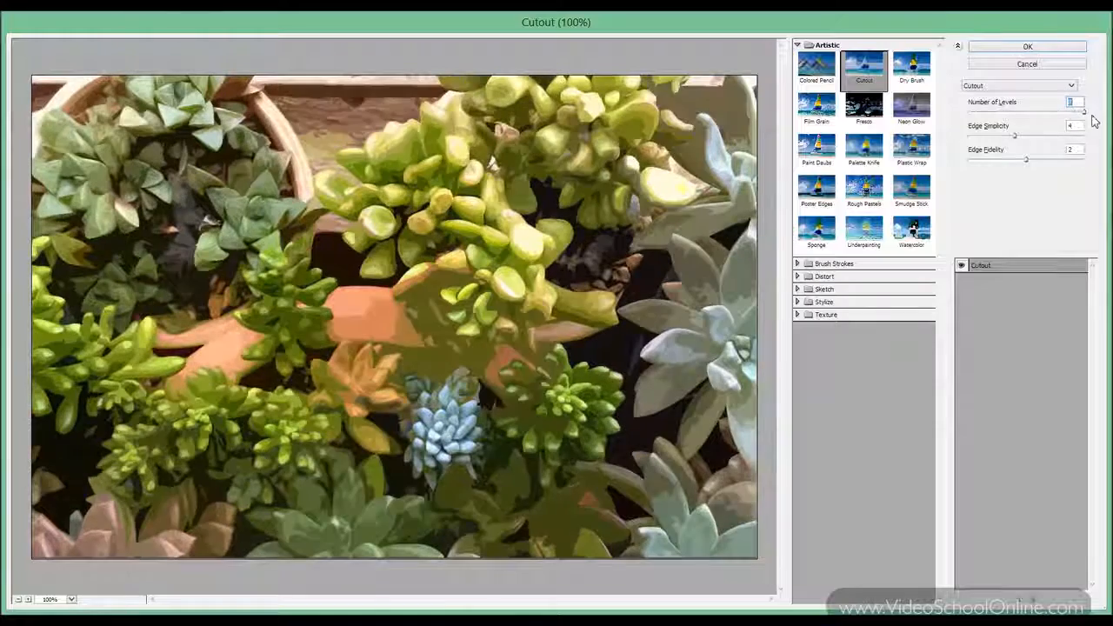
drag(1014, 136, 1082, 163)
Try the Dry Brush filter with brush size 0, brush detail 8 and a different texture amount
click(911, 66)
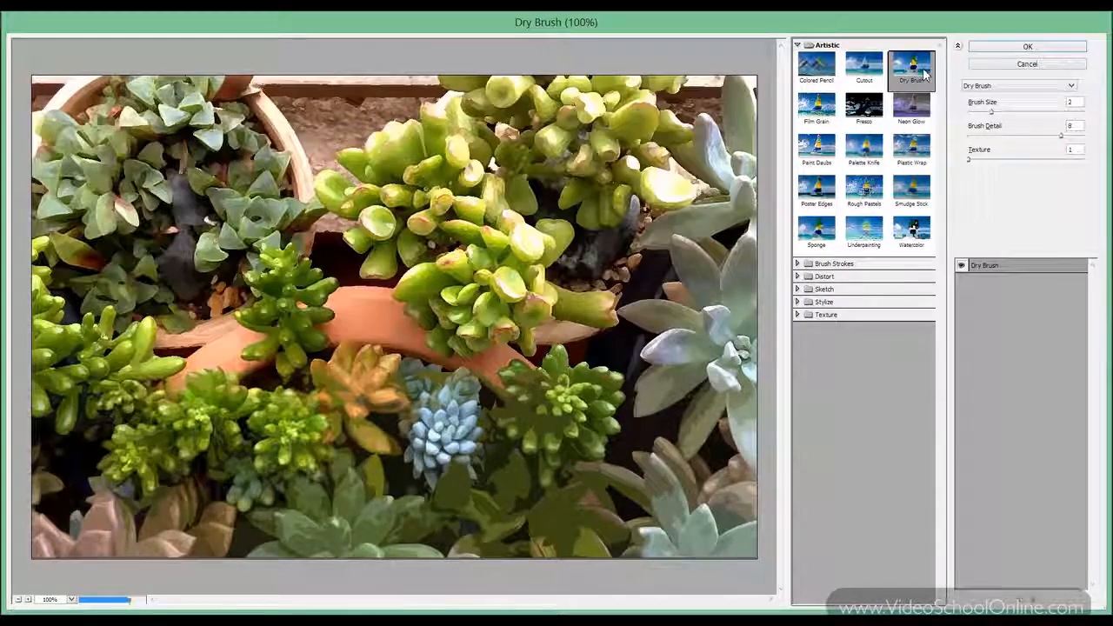
mouse_move(992, 115)
mouse_down()
mouse_move(1059, 126)
mouse_move(974, 128)
mouse_up()
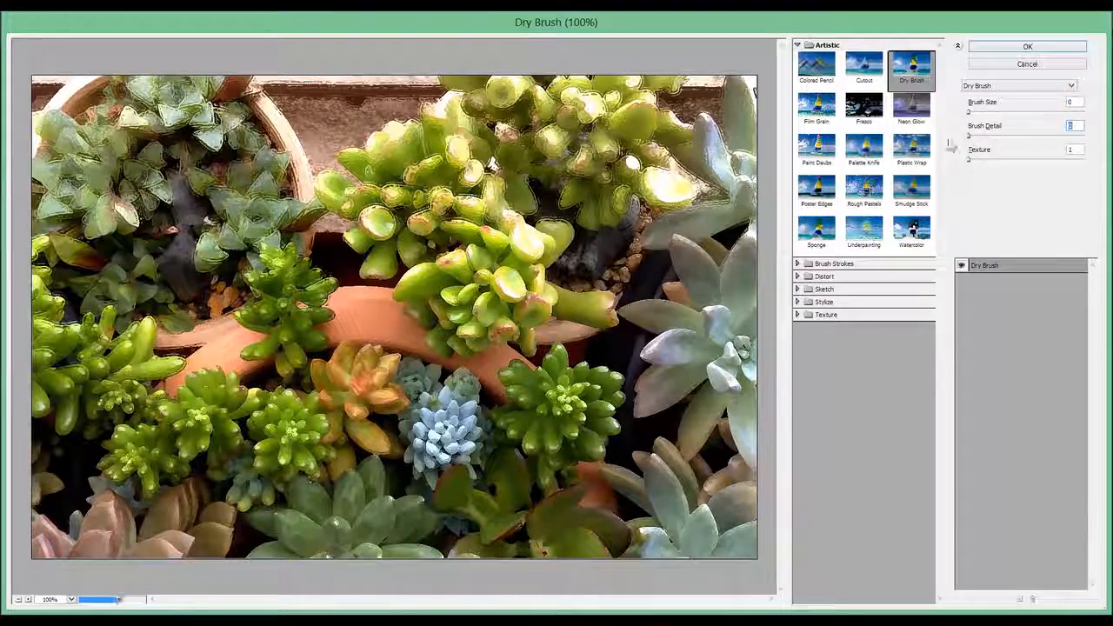
drag(969, 136, 1055, 138)
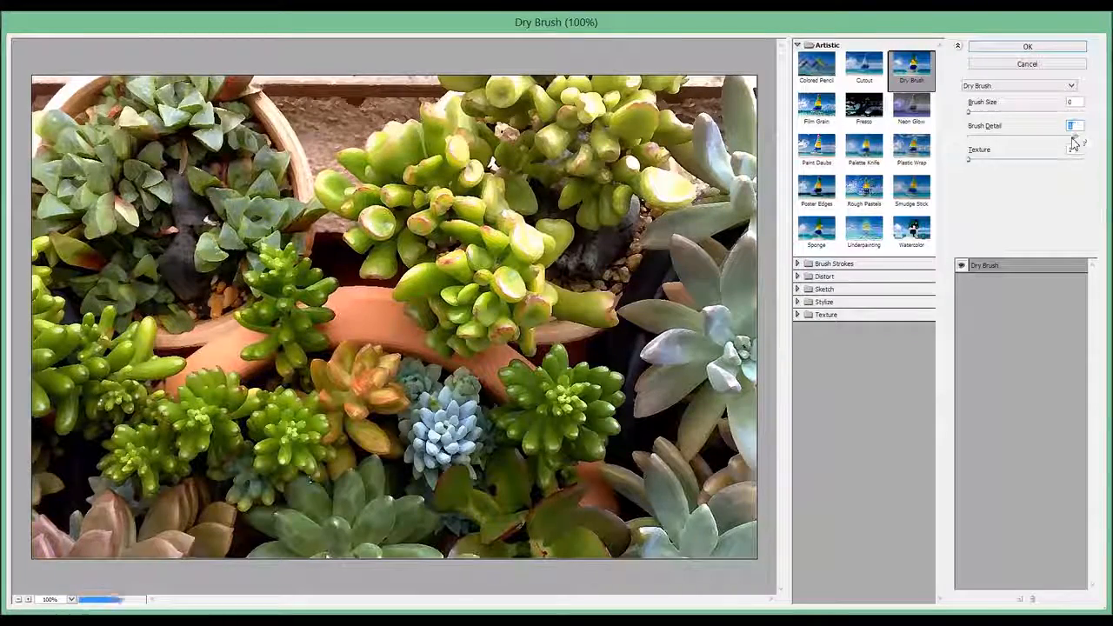
drag(1021, 164, 985, 166)
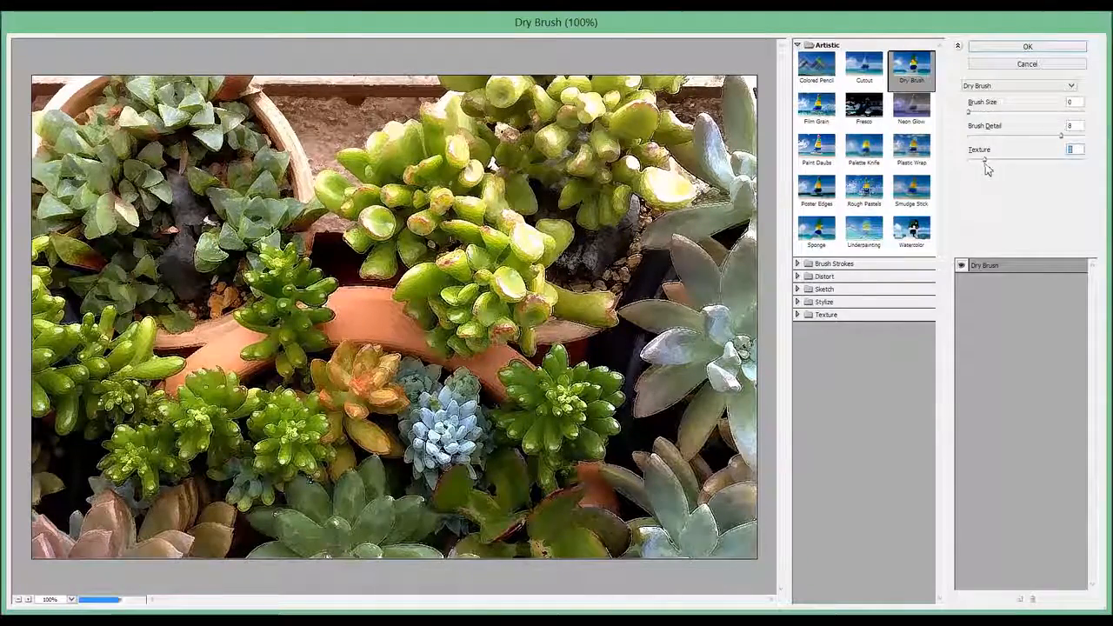
Try Film Grain with grain 6 and a low intensity, and Fresco with brush size 6 and brush detail 1
click(824, 115)
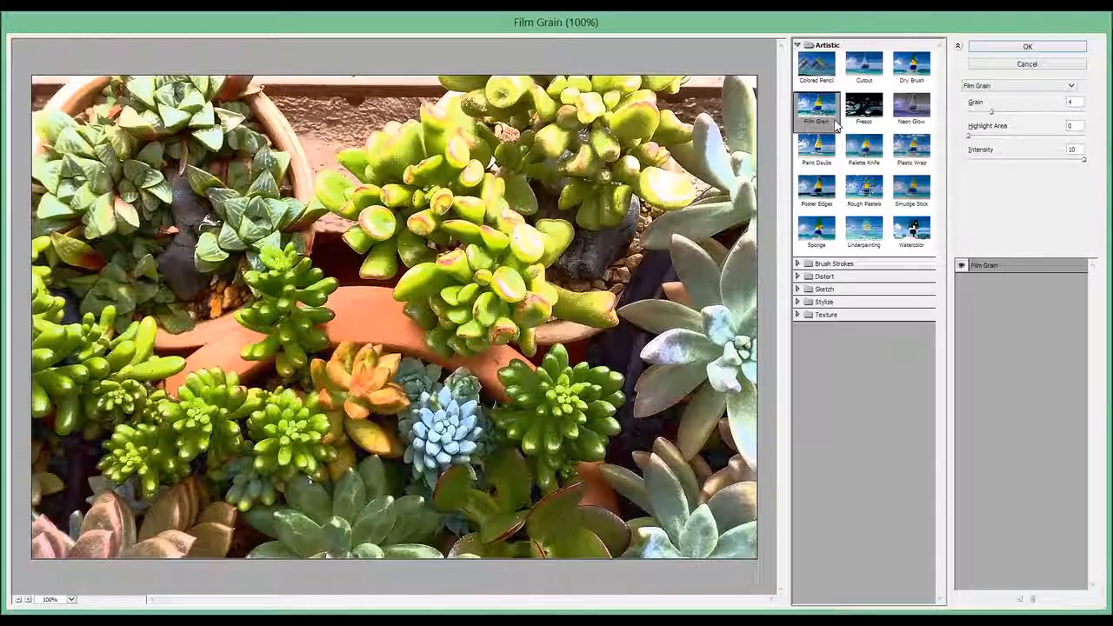
drag(992, 113, 980, 162)
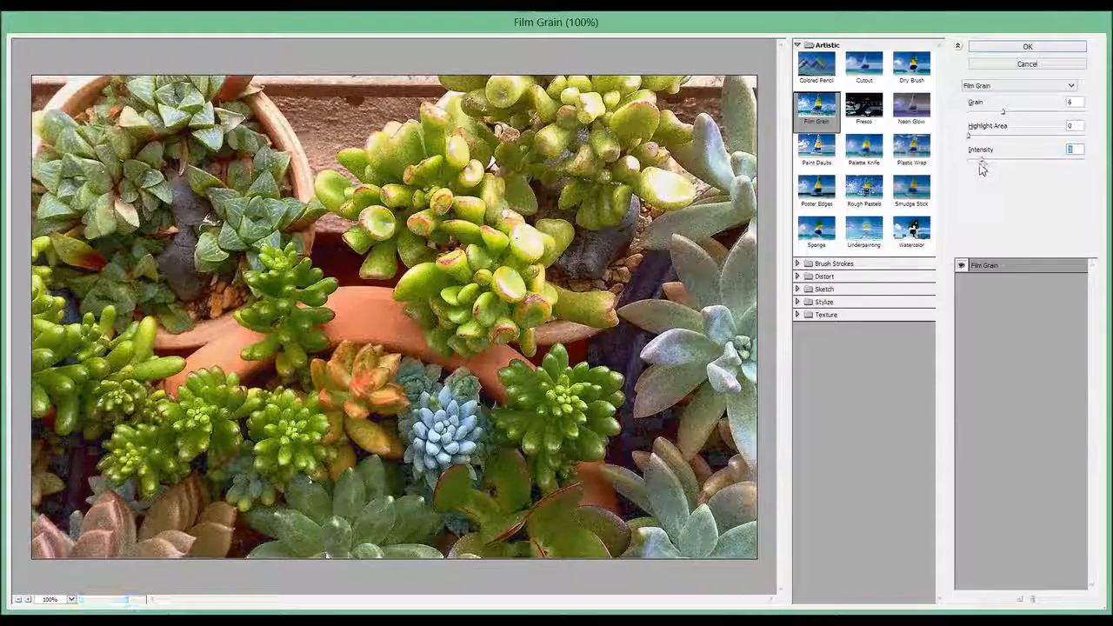
click(879, 107)
mouse_move(986, 110)
mouse_down()
mouse_move(977, 122)
mouse_move(1050, 116)
mouse_move(1000, 120)
mouse_move(1031, 119)
mouse_move(983, 137)
mouse_move(1063, 164)
mouse_move(988, 168)
mouse_move(1069, 162)
mouse_move(988, 164)
mouse_up()
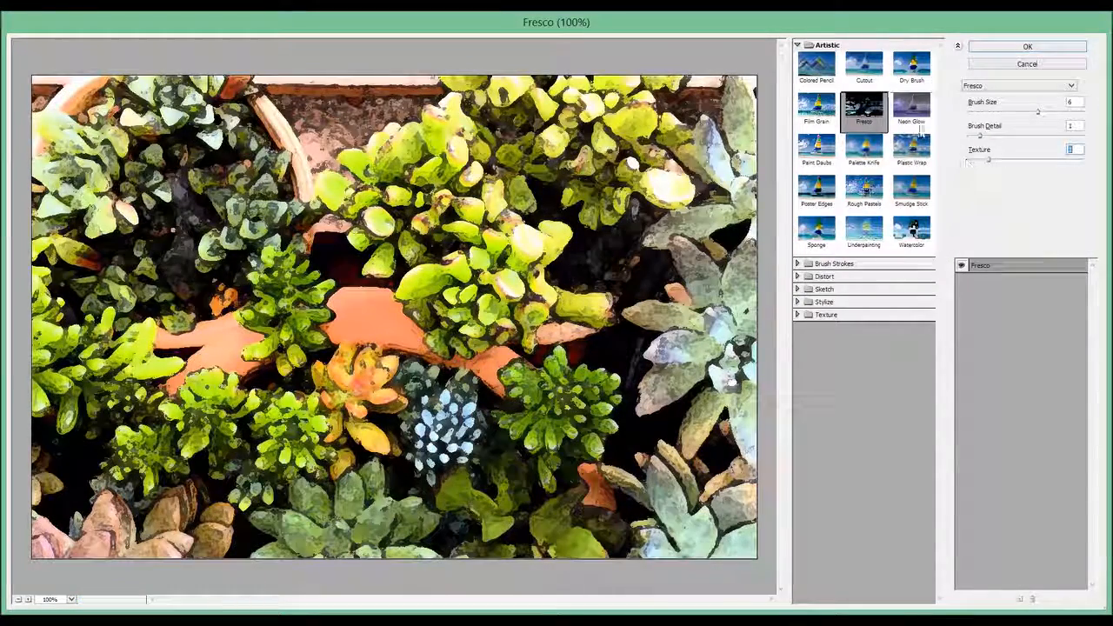
Try the Neon Glow filter with glow size 16, a crimson glow color and slightly more glow brightness
click(926, 113)
drag(1019, 113, 1066, 118)
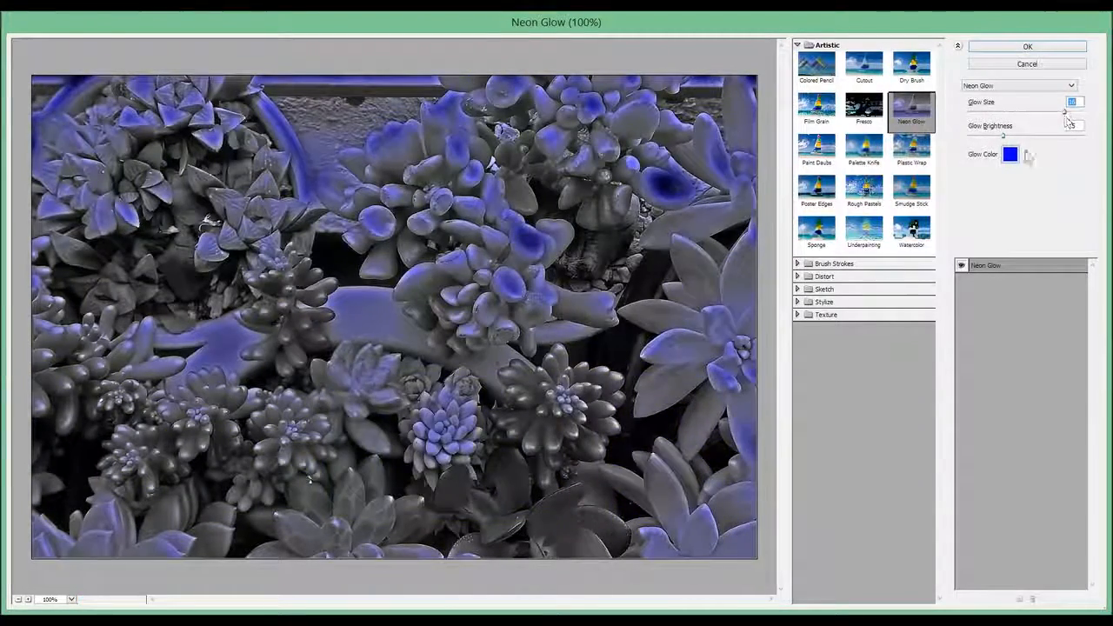
click(1010, 154)
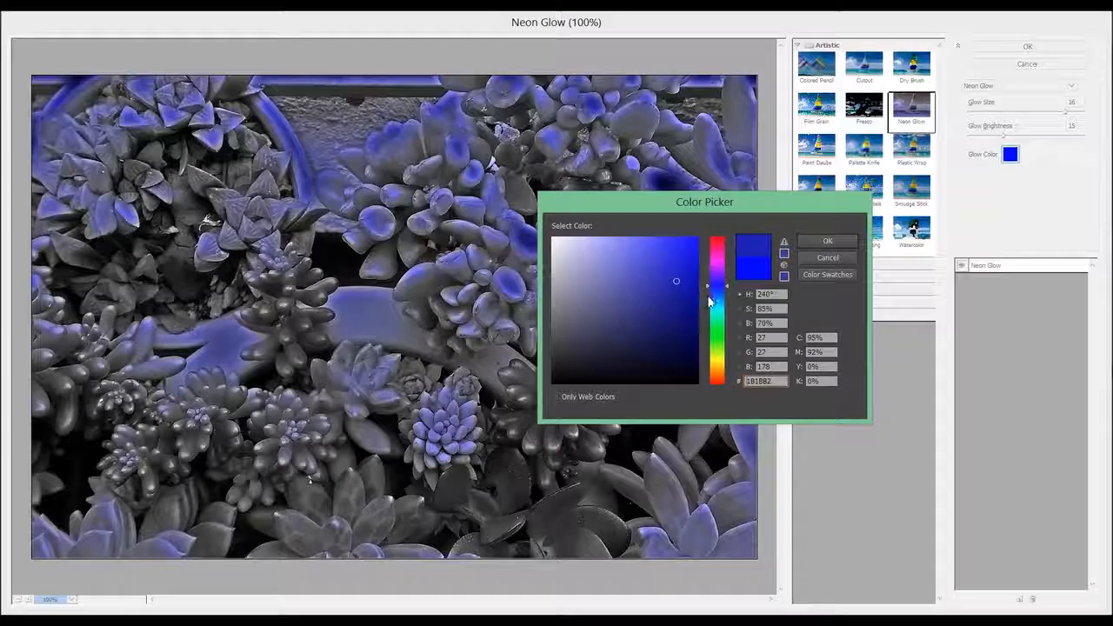
drag(710, 300, 709, 249)
click(803, 241)
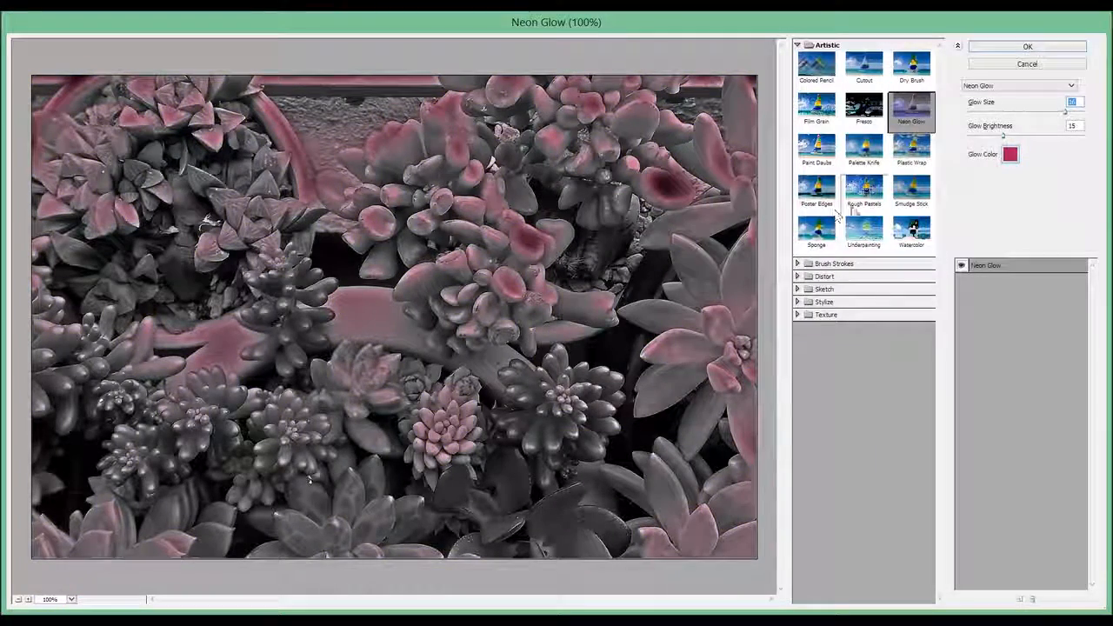
mouse_move(1003, 136)
mouse_down()
mouse_move(1030, 138)
mouse_move(989, 141)
mouse_move(1028, 143)
mouse_move(990, 147)
mouse_move(1014, 153)
mouse_up()
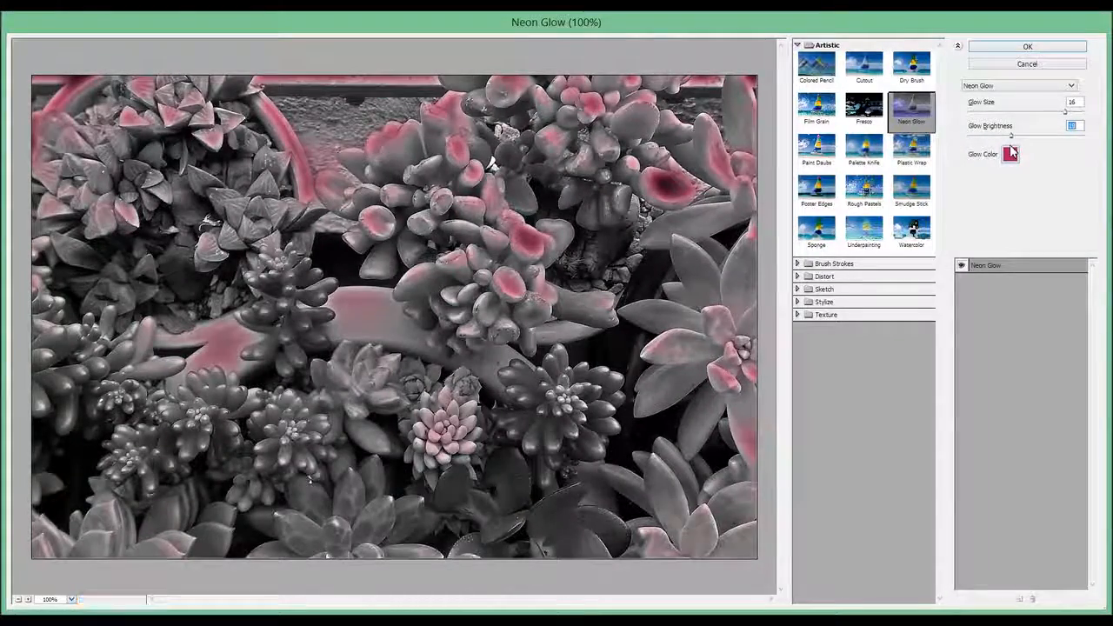
Try the Paint Daubs filter with the Light Rough brush type, brush size 15 and sharpness 4
click(816, 148)
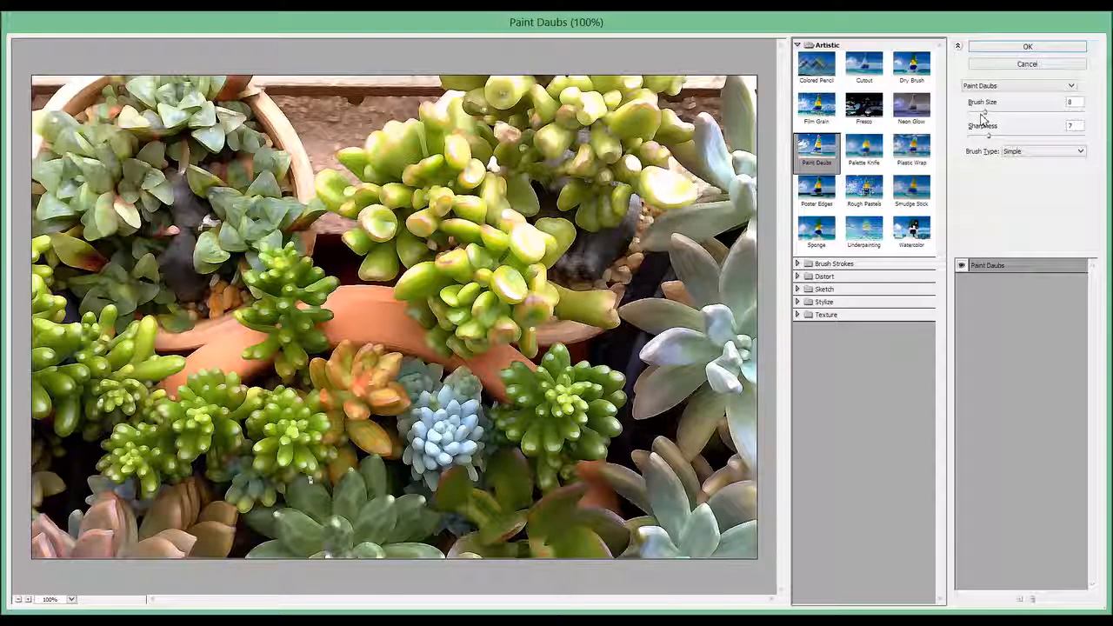
mouse_move(987, 114)
mouse_down()
mouse_move(1035, 119)
mouse_move(1018, 119)
mouse_move(1031, 139)
mouse_move(987, 142)
mouse_move(1038, 139)
mouse_up()
click(1018, 151)
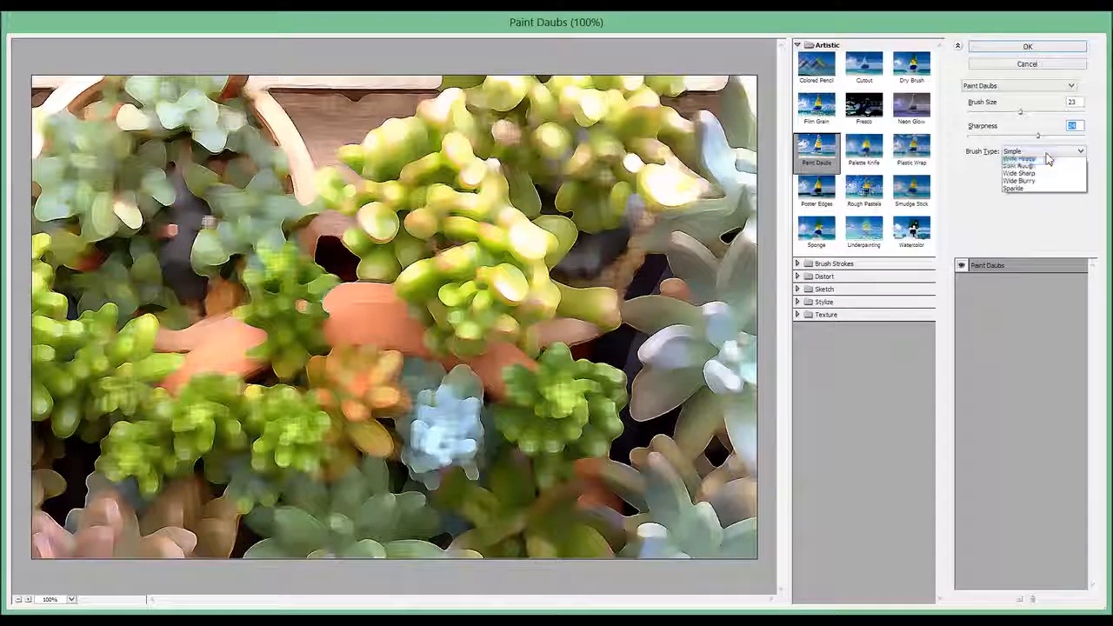
click(1041, 171)
mouse_move(1022, 113)
mouse_down()
mouse_move(1003, 114)
mouse_move(999, 139)
mouse_move(981, 140)
mouse_up()
Preview the Dark Rough, Wide Sharp, Wide Blurry and Sparkle brush types of the Paint Daubs filter
click(1033, 153)
click(1037, 178)
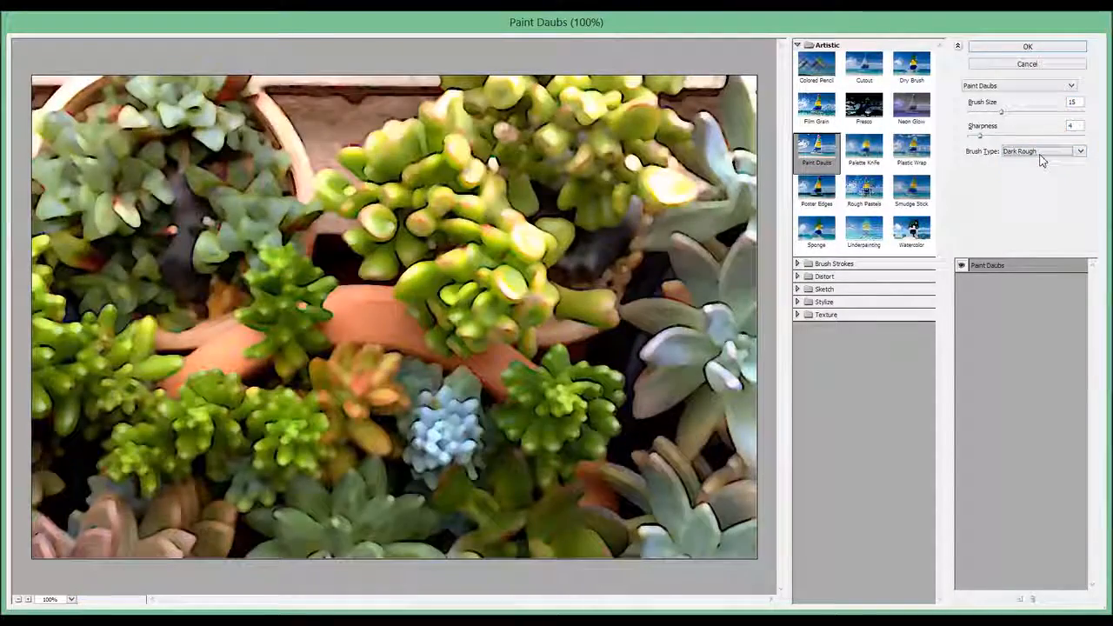
click(1042, 151)
click(1041, 187)
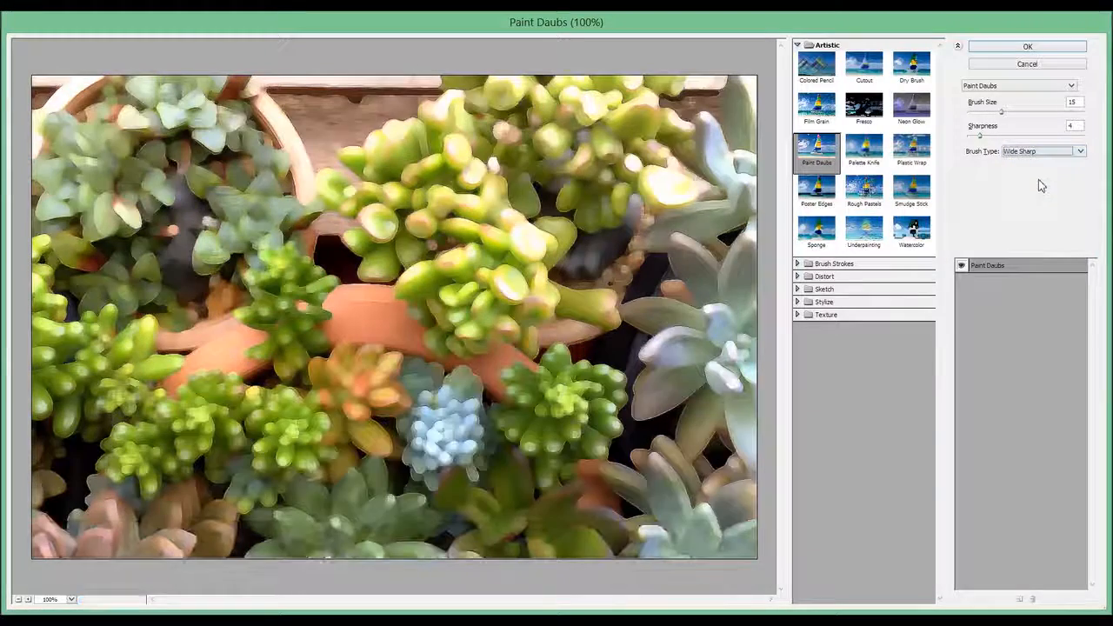
click(1042, 151)
click(1040, 192)
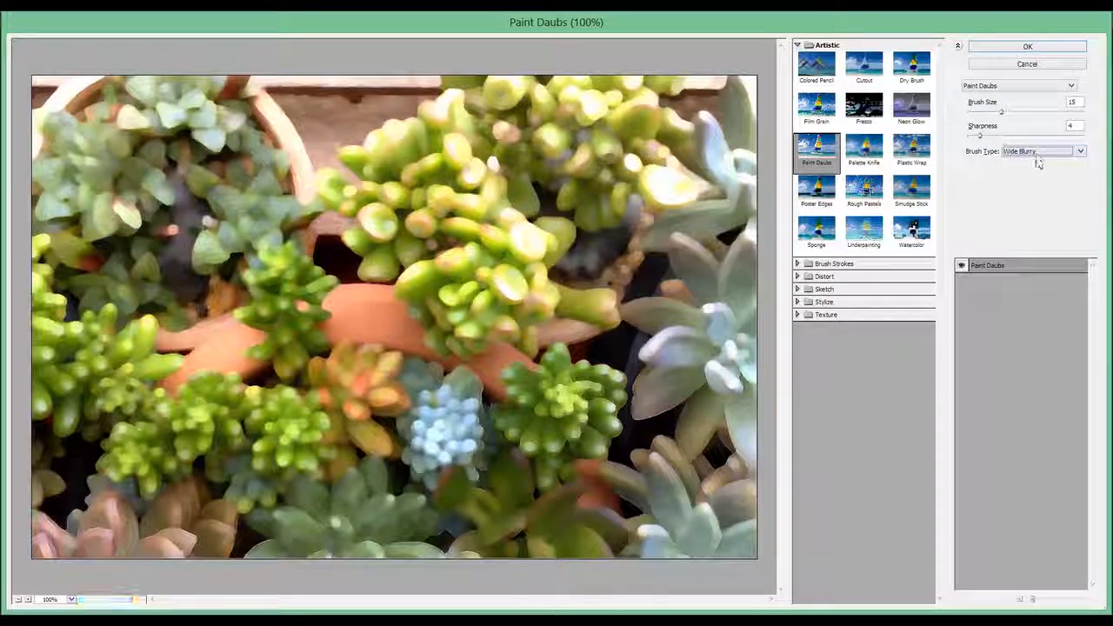
click(1042, 152)
click(1041, 200)
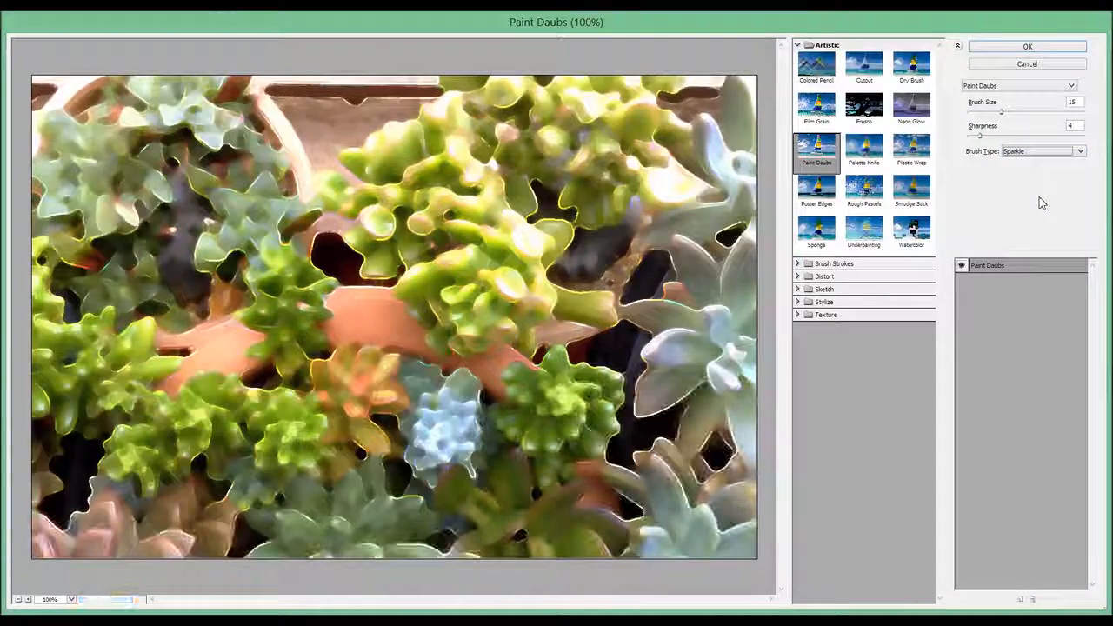
Try the Palette Knife filter with stroke size 13, stroke detail 1 and softness about 5
click(863, 150)
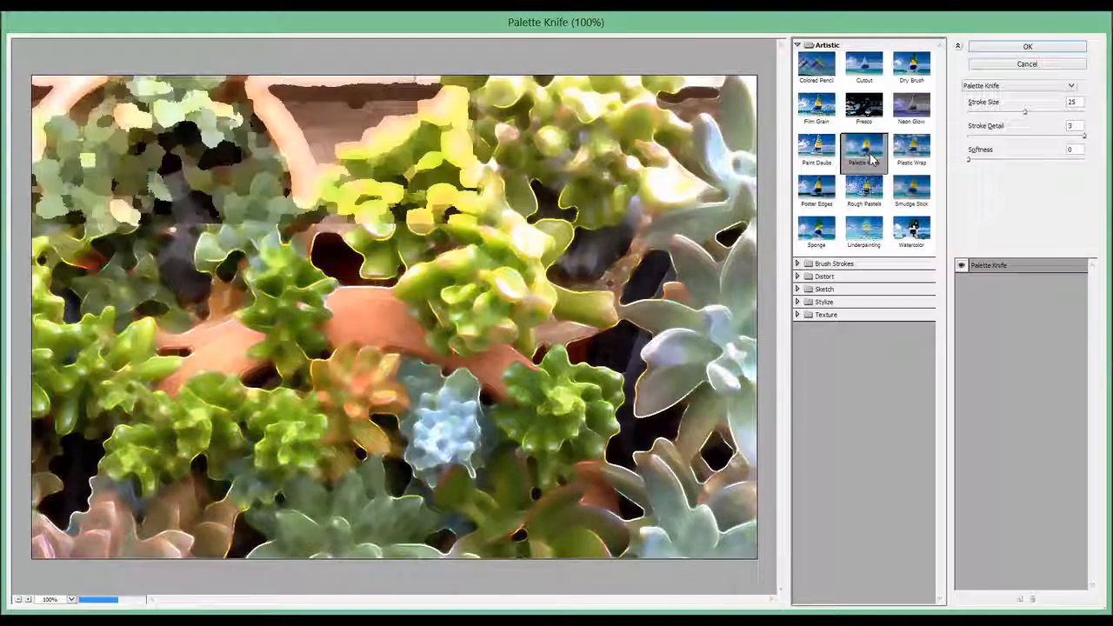
mouse_move(1024, 112)
mouse_down()
mouse_move(1062, 113)
mouse_move(972, 113)
mouse_move(996, 114)
mouse_move(1001, 137)
mouse_move(1048, 144)
mouse_up()
click(981, 138)
mouse_move(990, 165)
mouse_down()
mouse_move(1014, 165)
mouse_move(954, 142)
mouse_up()
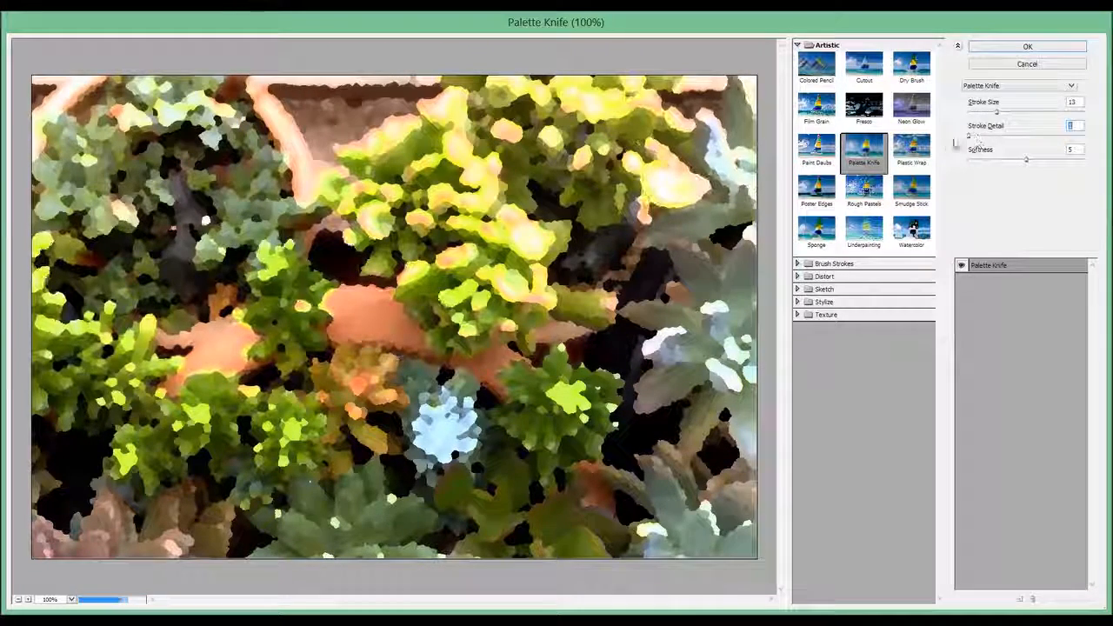
mouse_move(1026, 162)
mouse_down()
mouse_move(994, 165)
mouse_move(1027, 163)
mouse_up()
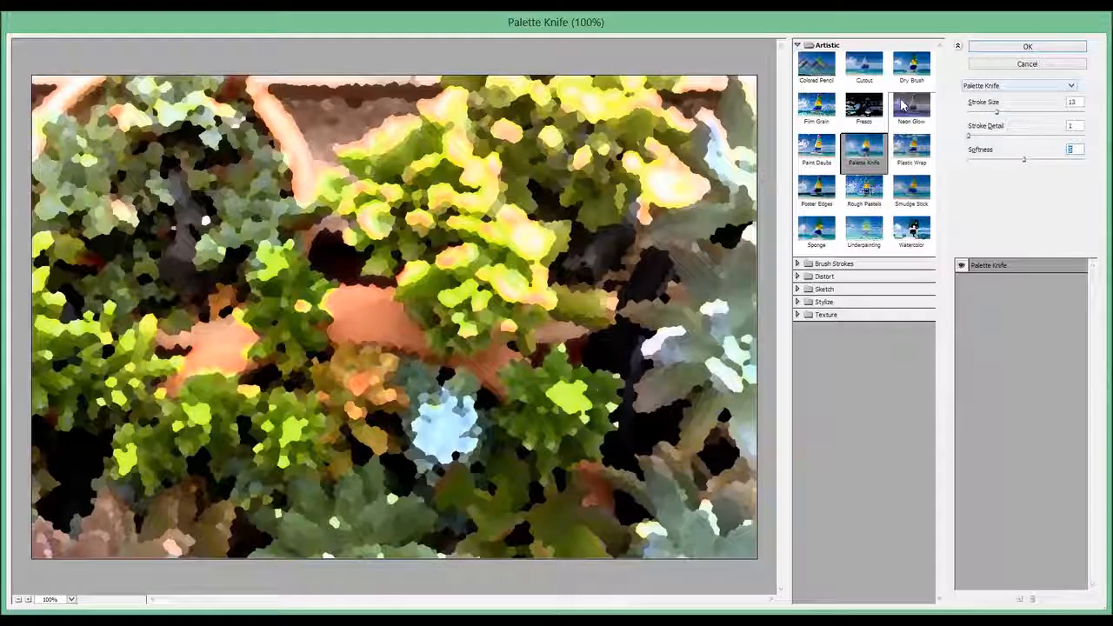
Try the Plastic Wrap filter with highlight strength 10, detail 5 and slightly more smoothness
click(909, 150)
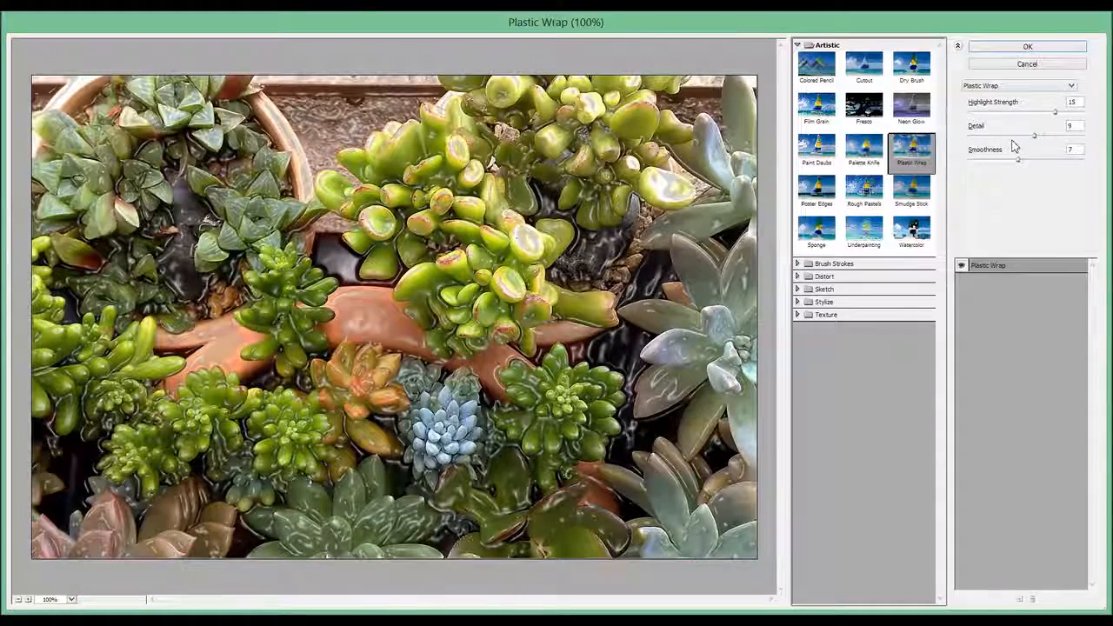
drag(1012, 114, 1004, 148)
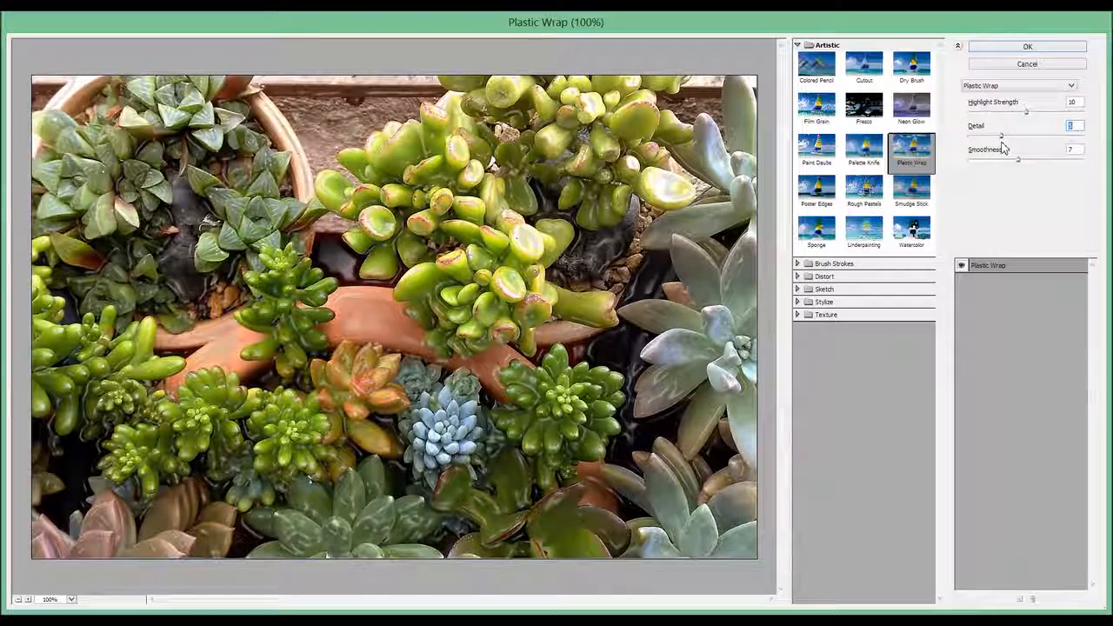
drag(972, 167, 1027, 167)
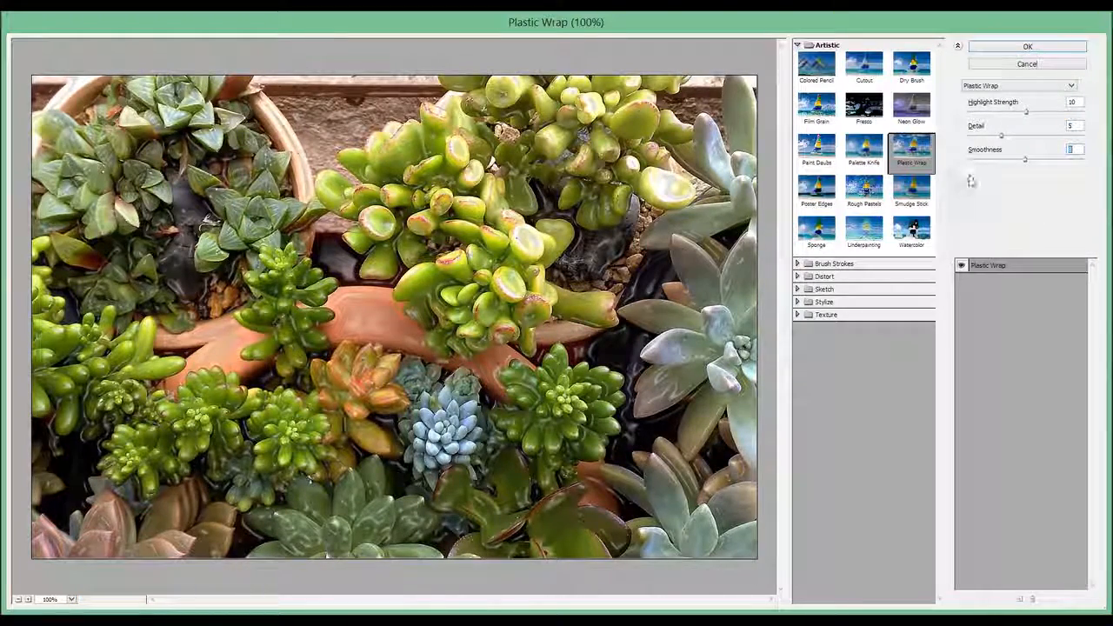
Try the Poster Edges filter with edge thickness 7, edge intensity 0 and the lowest posterization
click(816, 193)
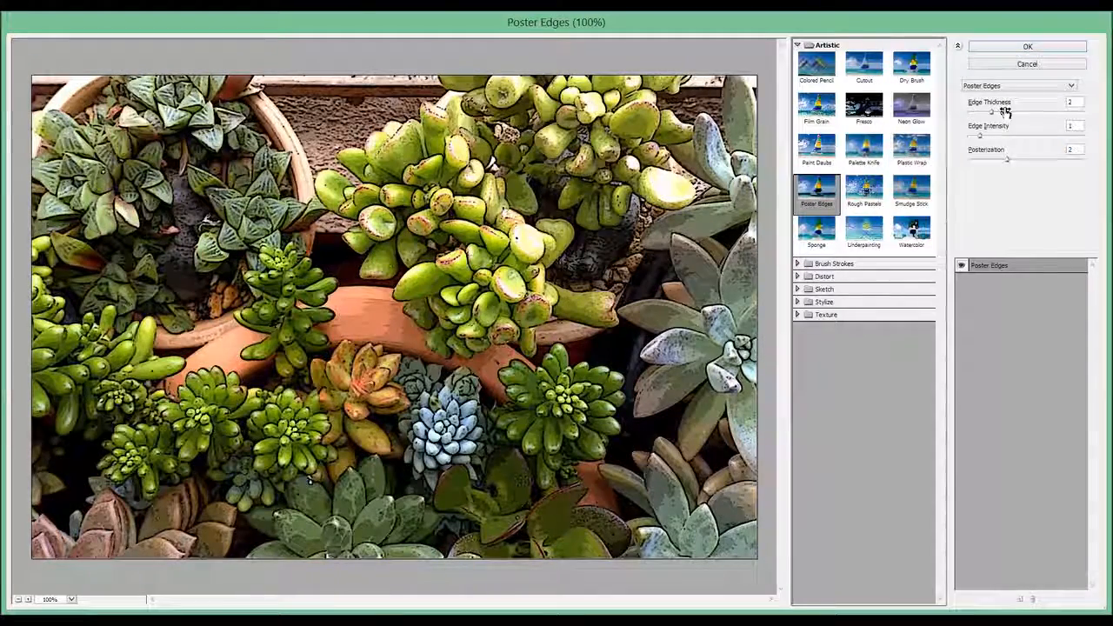
drag(986, 112, 1044, 120)
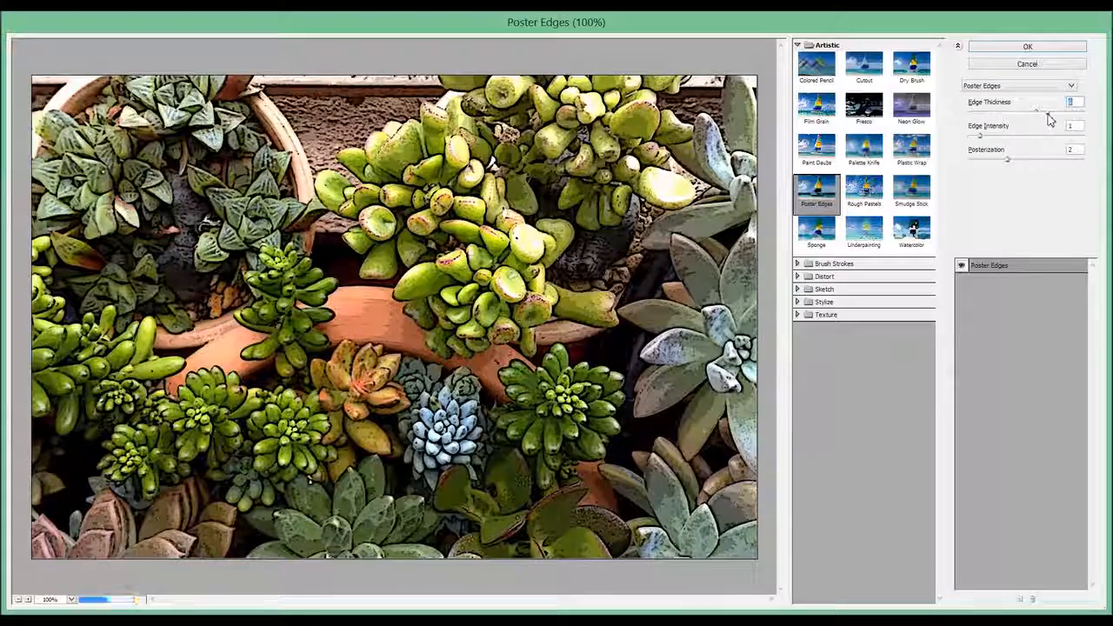
drag(981, 137, 970, 168)
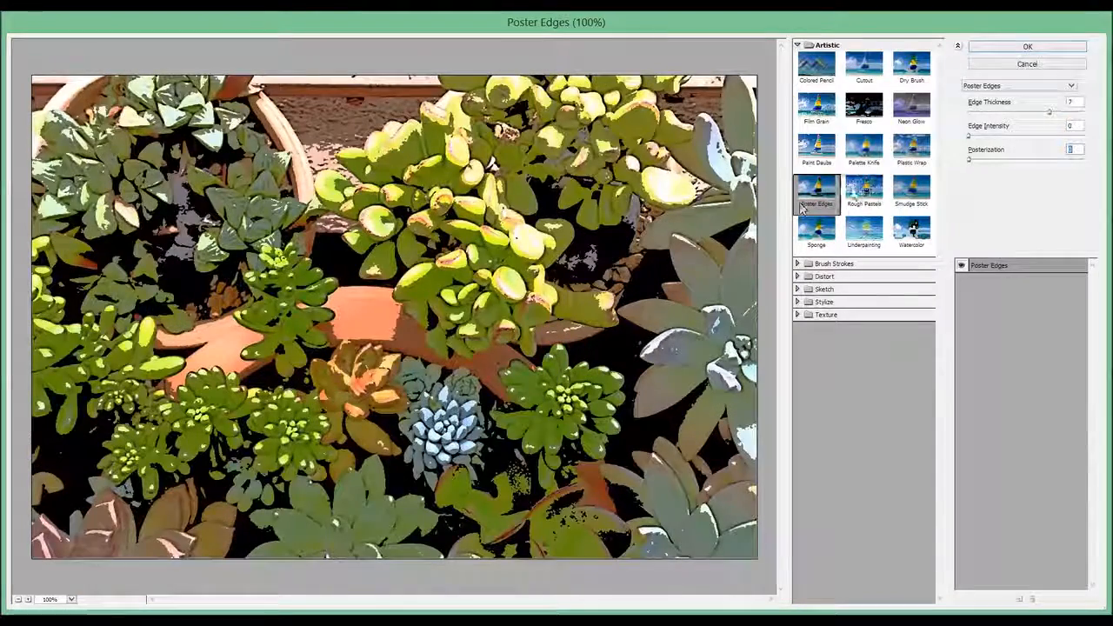
Try the Rough Pastels filter with stroke length 10 and stroke detail 3
click(865, 189)
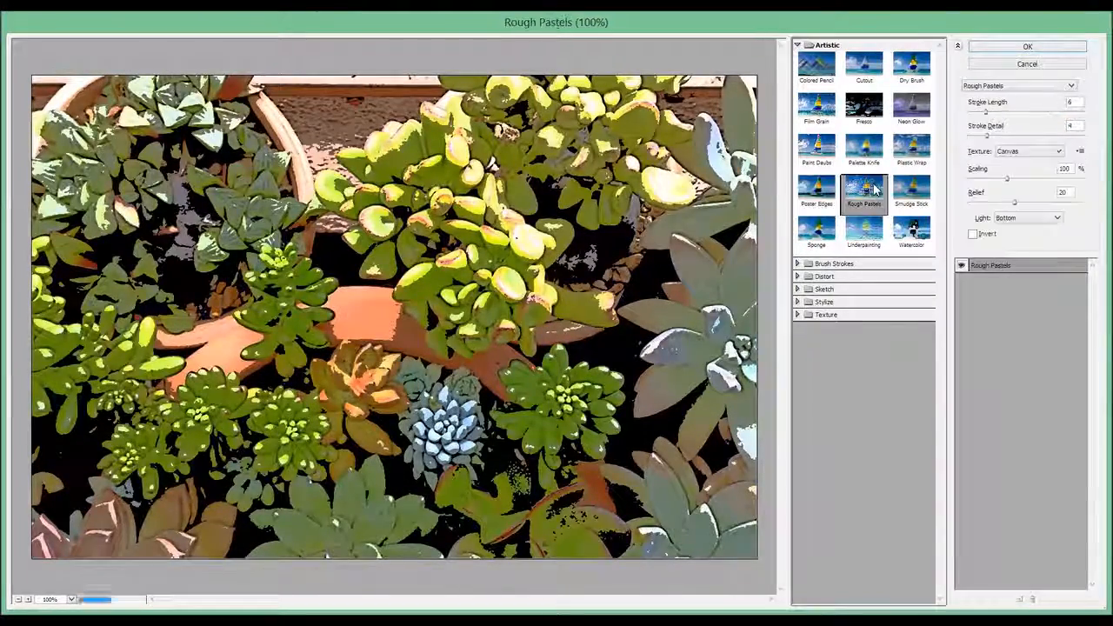
drag(986, 113, 990, 115)
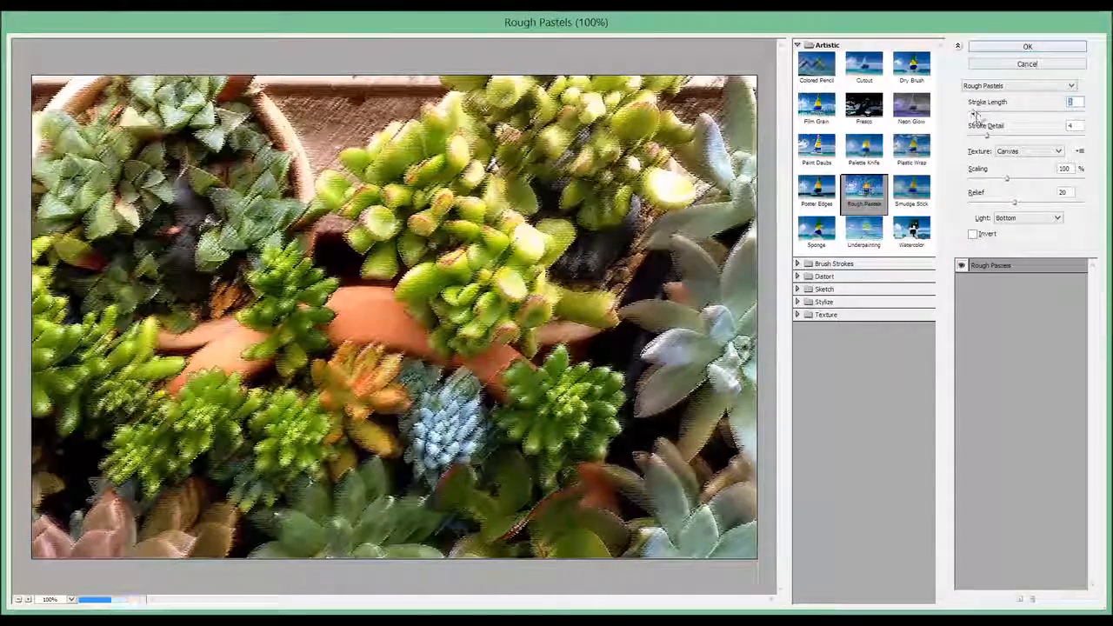
mouse_move(1010, 117)
mouse_down()
mouse_move(1025, 116)
mouse_move(1000, 118)
mouse_move(994, 137)
mouse_move(1021, 138)
mouse_move(983, 137)
mouse_up()
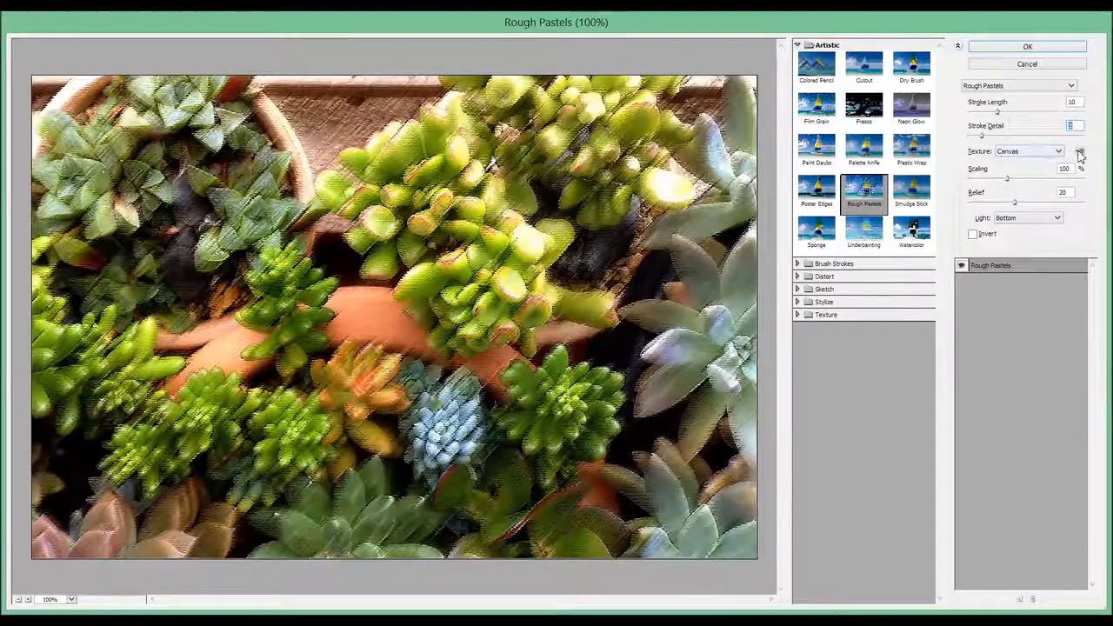
Preview the Burlap and Canvas textures of the Rough Pastels filter and set the texture to Sandstone
click(1033, 153)
click(1028, 162)
click(1037, 154)
click(1038, 168)
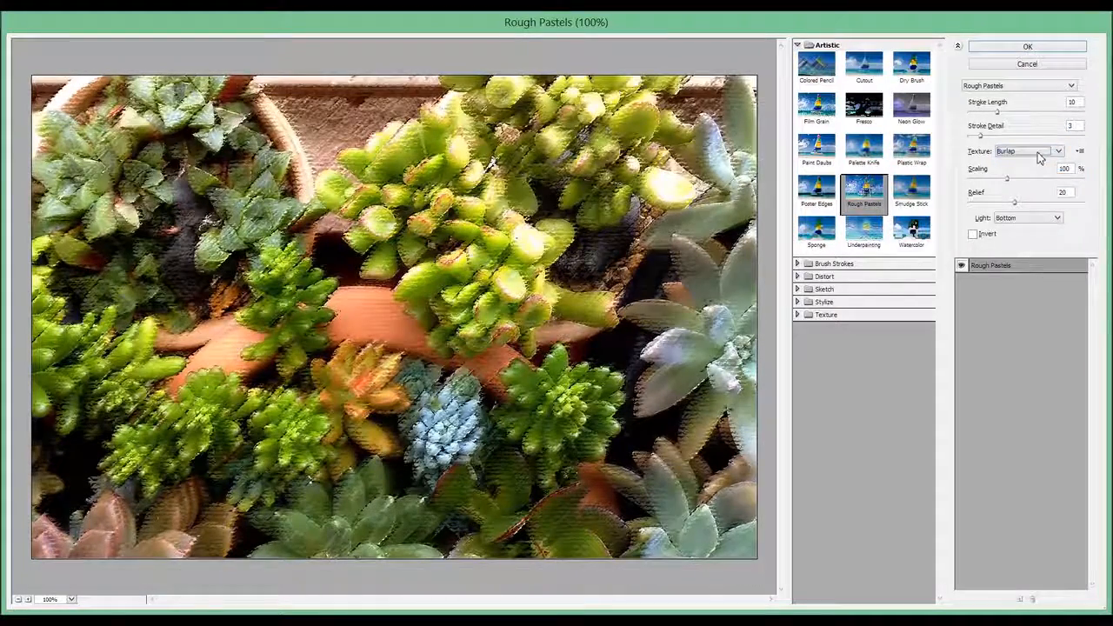
click(1033, 153)
click(1033, 176)
click(1035, 152)
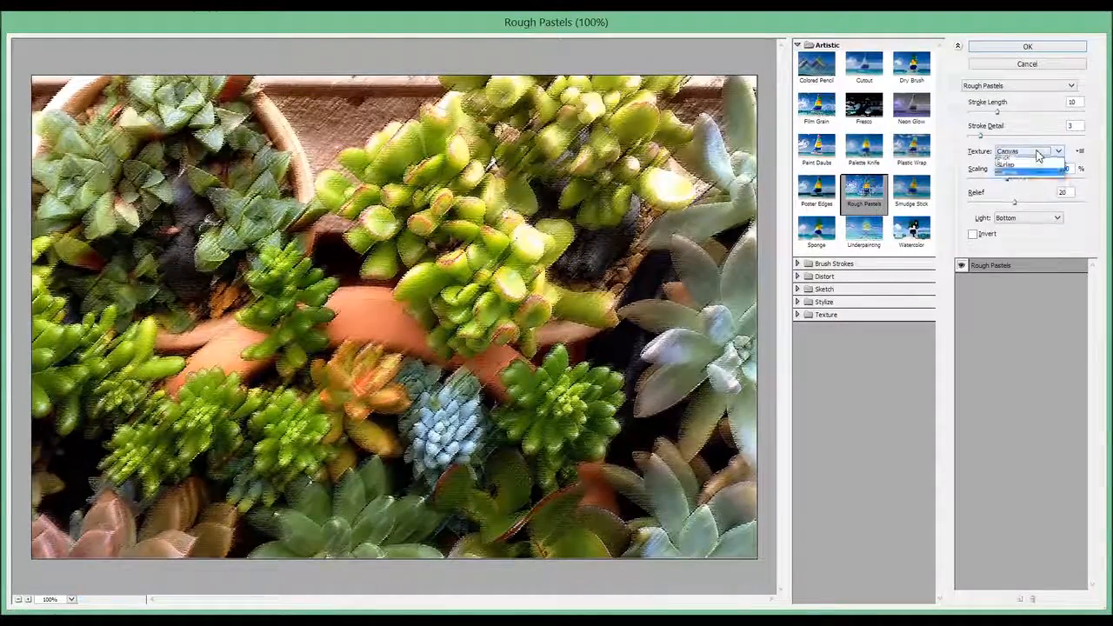
click(1038, 186)
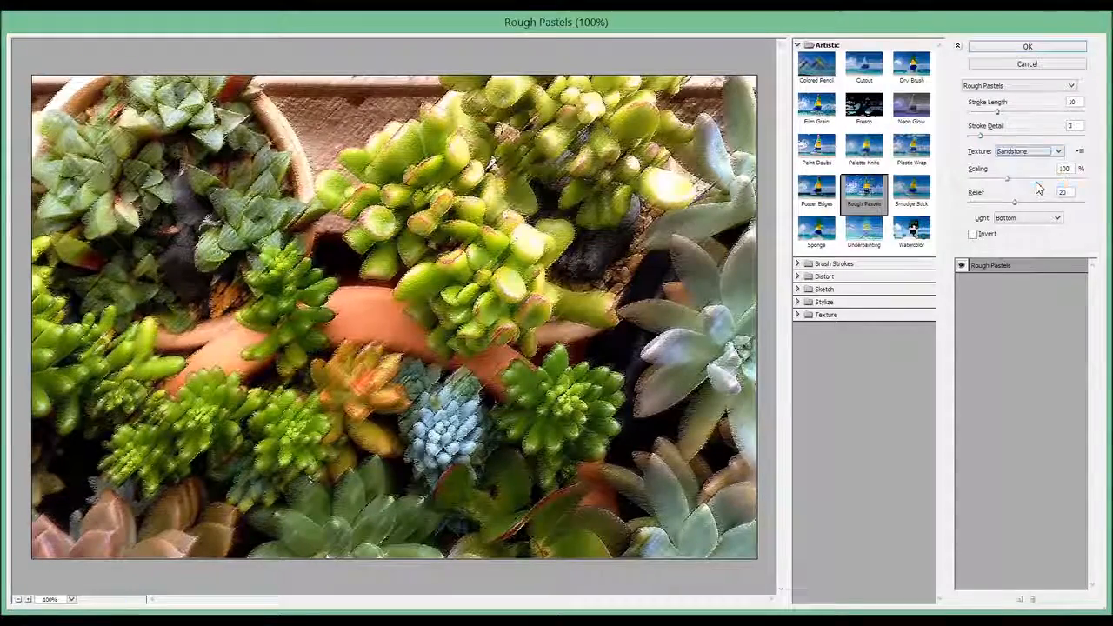
click(1079, 151)
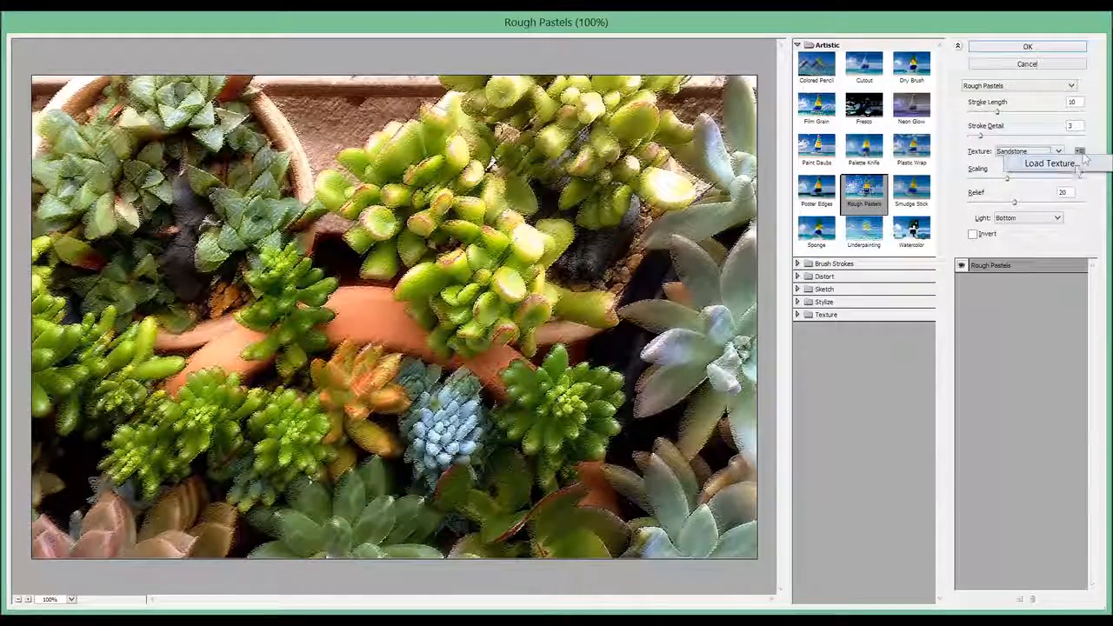
click(1090, 141)
Set the Rough Pastels texture to 70% scaling and relief 16 with the light coming from Top Right
drag(1016, 184, 1056, 209)
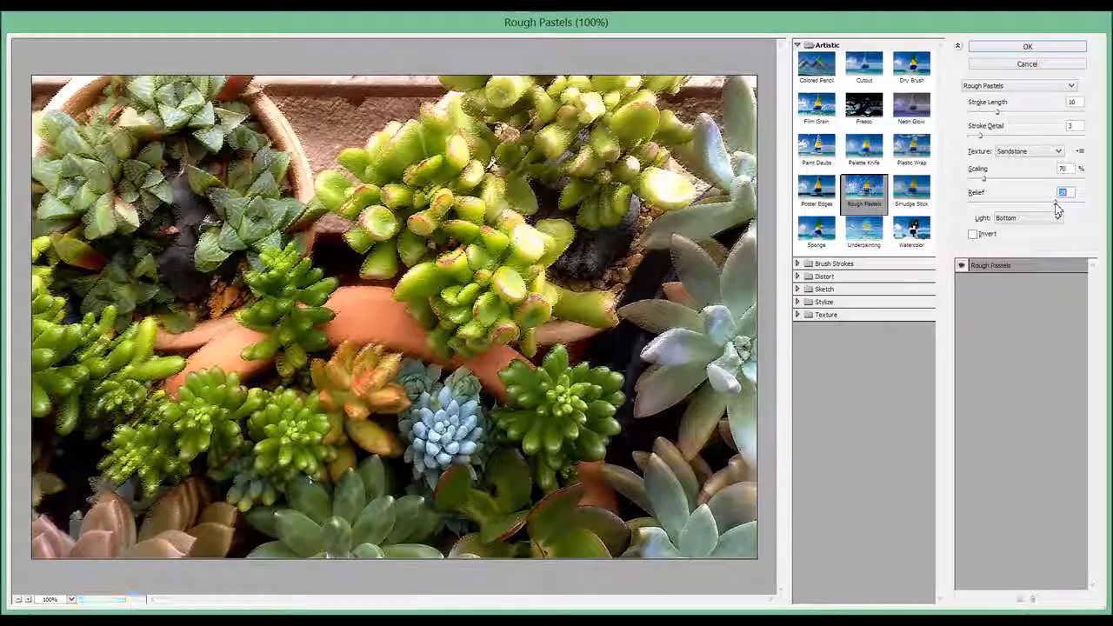
click(1009, 217)
click(1026, 236)
click(1026, 218)
click(1024, 265)
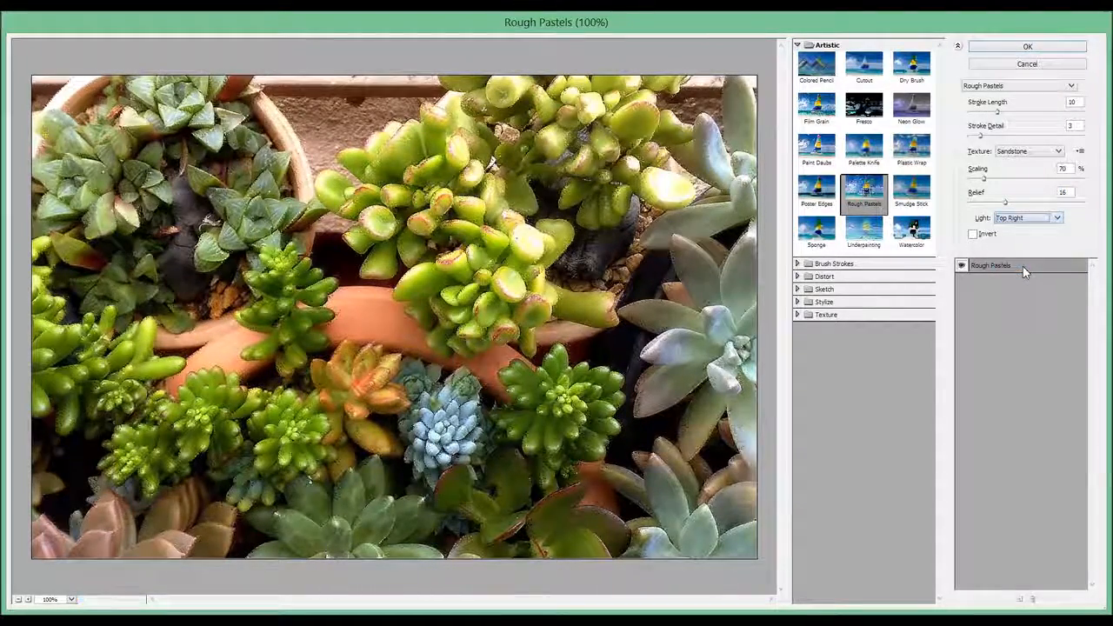
Compare the Rough Pastels result with the texture inverted and not inverted, and with the effect hidden and shown
click(974, 235)
click(975, 236)
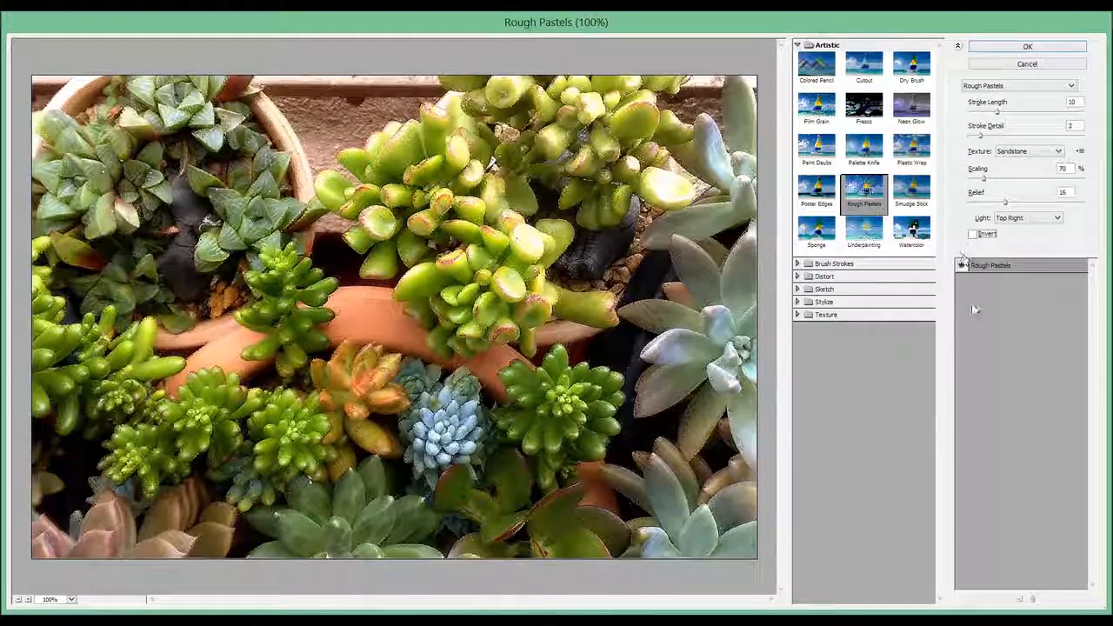
click(963, 267)
click(962, 268)
Try the Smudge Stick filter with stroke length 7, highlight area 3 and low intensity, and Sponge with brush size 7 and definition 19
click(927, 190)
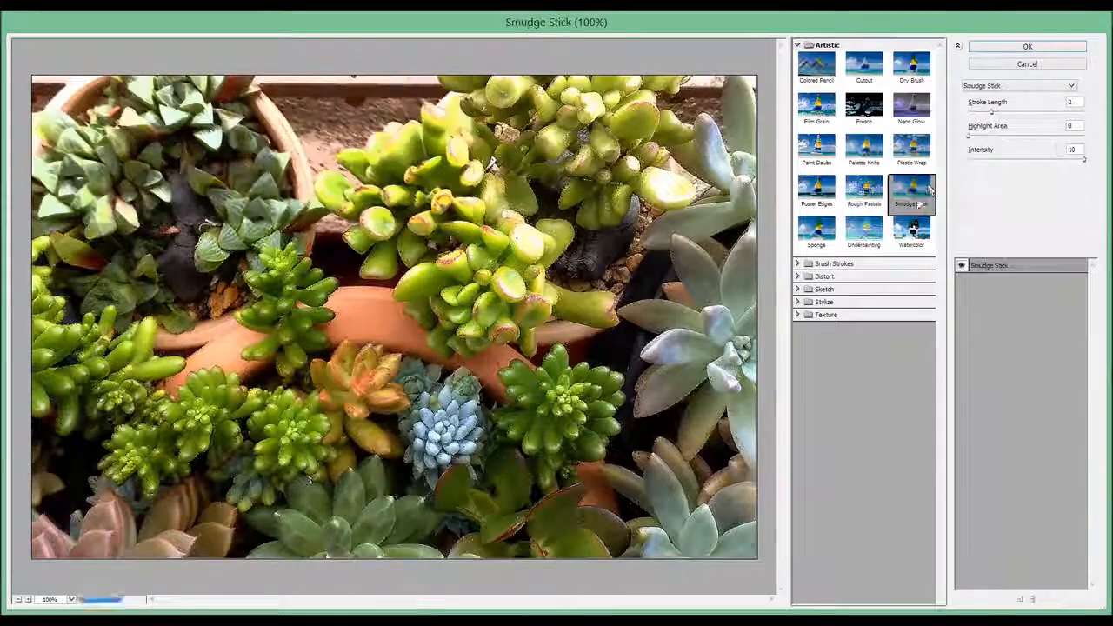
drag(998, 116, 1045, 119)
drag(972, 138, 973, 163)
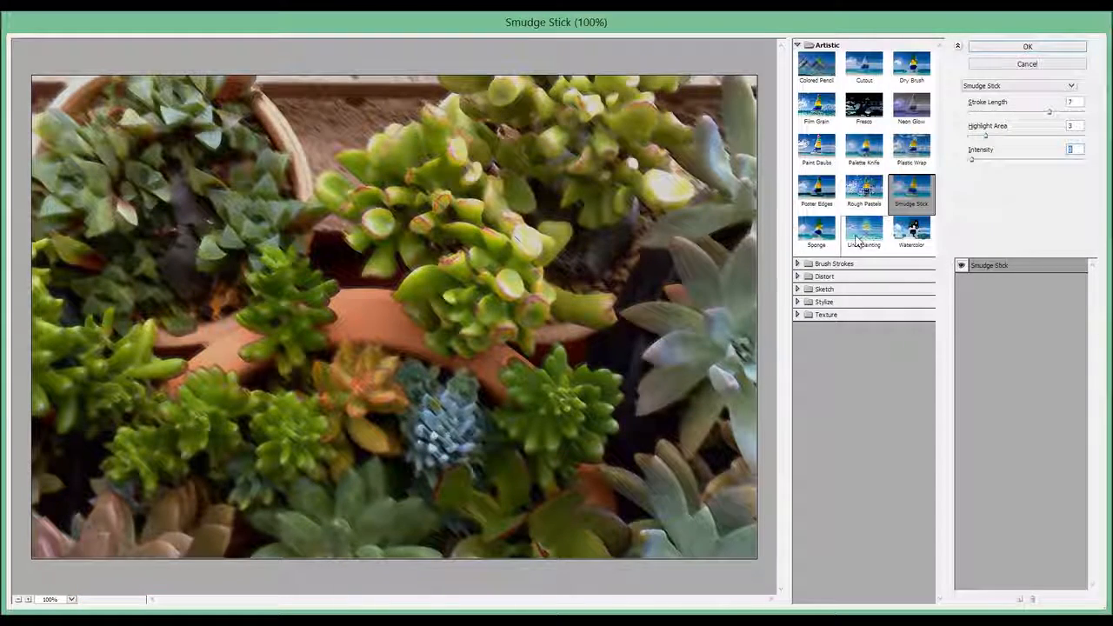
click(816, 230)
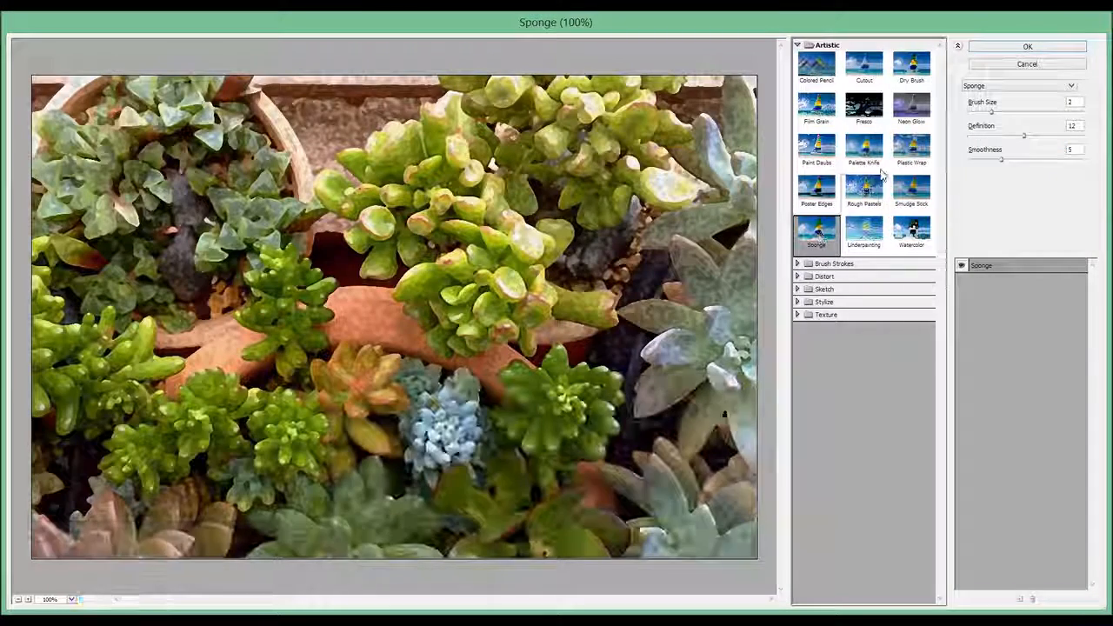
mouse_move(994, 114)
mouse_down()
mouse_move(1066, 114)
mouse_move(986, 112)
mouse_move(1053, 112)
mouse_move(984, 142)
mouse_move(1058, 142)
mouse_move(976, 165)
mouse_move(1041, 166)
mouse_move(987, 168)
mouse_up()
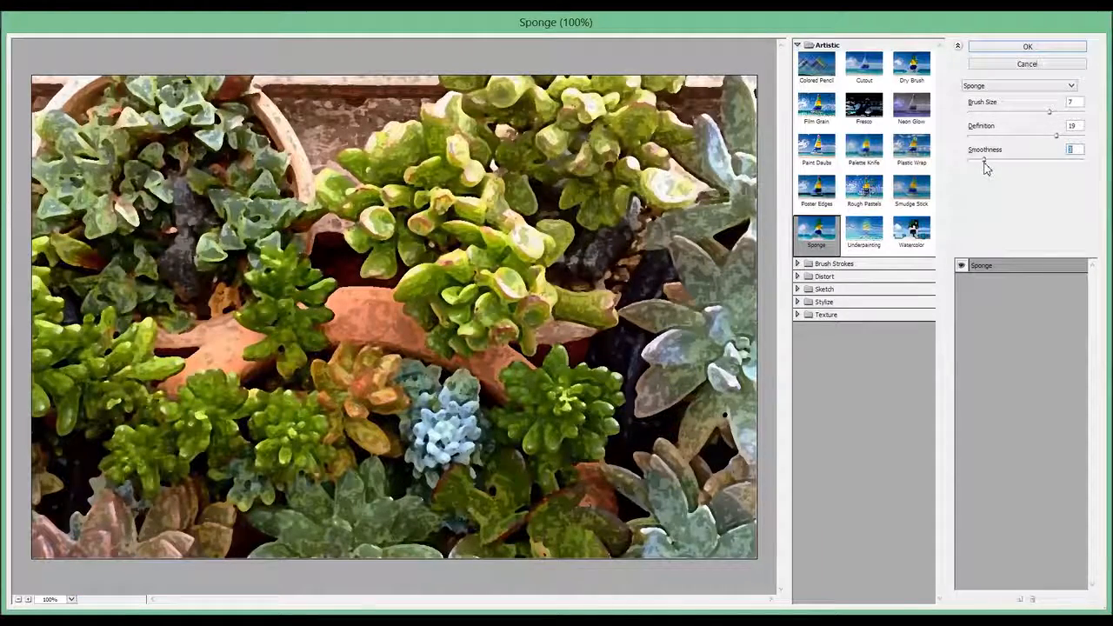
Try the Underpainting filter with brush size 10, texture coverage 4 and Canvas texture, and Watercolor with brush detail 7 and texture 2
click(873, 228)
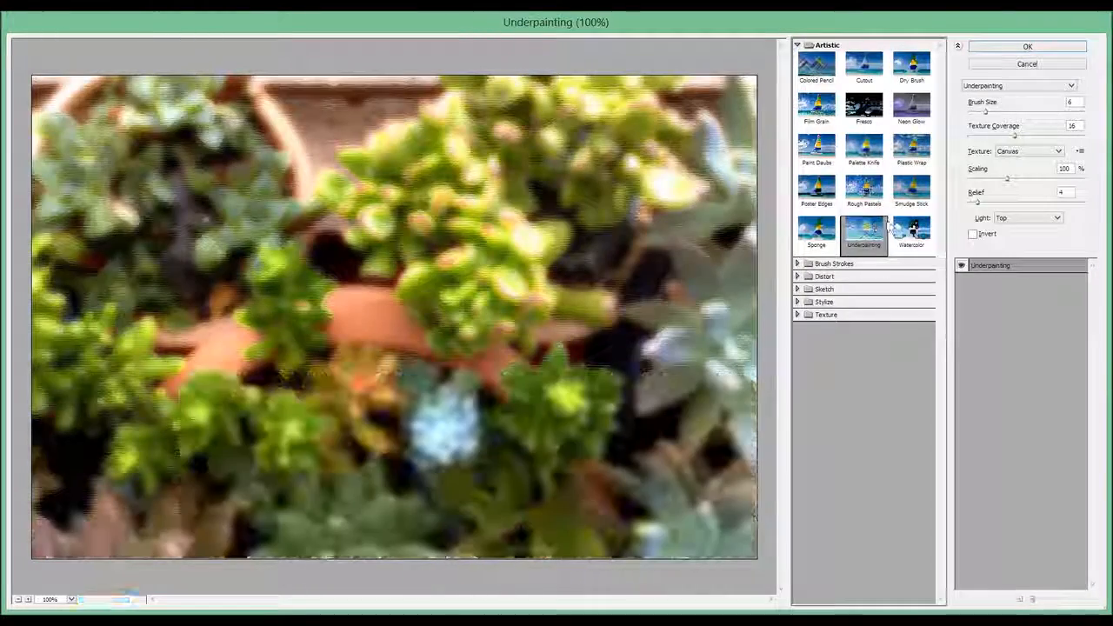
mouse_move(981, 116)
mouse_down()
mouse_move(970, 111)
mouse_move(1016, 120)
mouse_move(982, 141)
mouse_up()
click(1047, 154)
click(1013, 177)
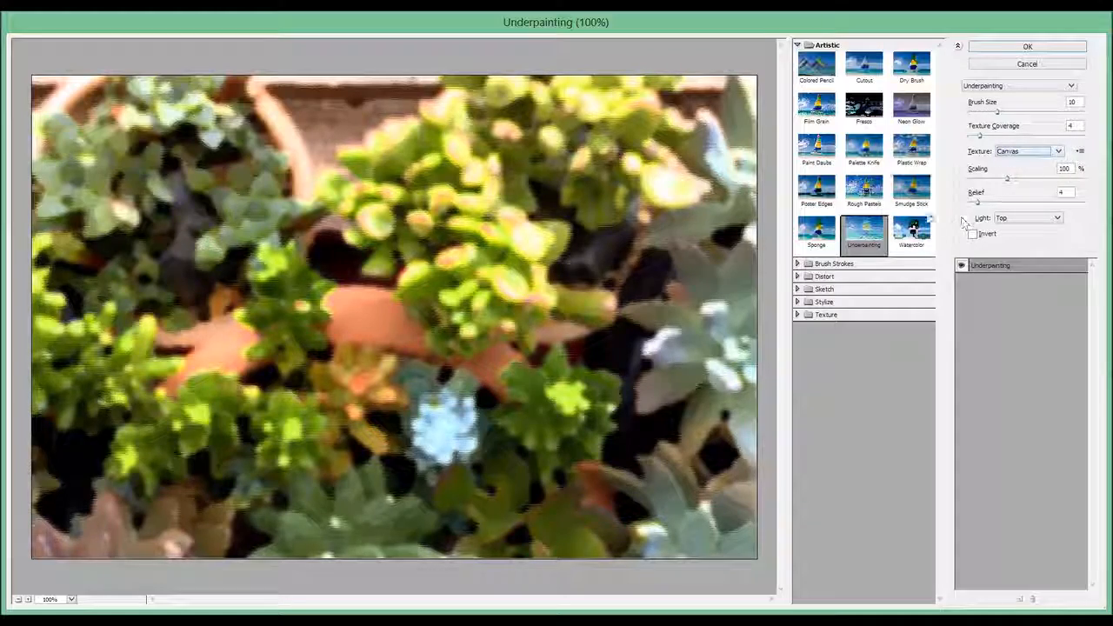
click(918, 229)
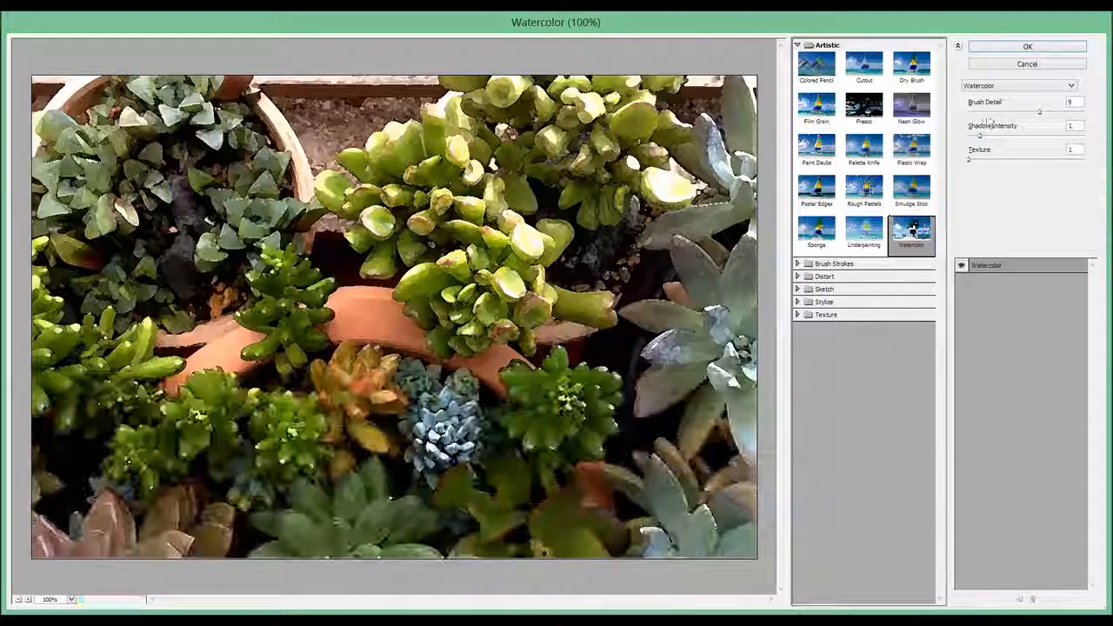
mouse_move(1027, 112)
mouse_down()
mouse_move(981, 114)
mouse_move(1023, 115)
mouse_move(1004, 138)
mouse_move(984, 136)
mouse_move(1026, 164)
mouse_up()
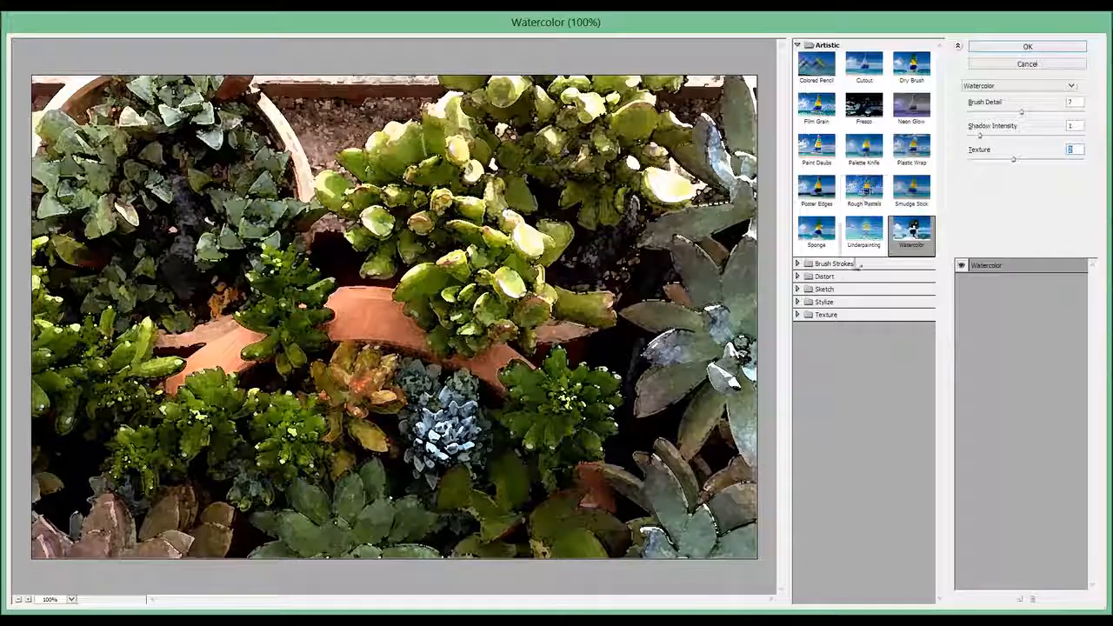
Try the Accented Edges filter from the Brush Strokes group with edge width 1, edge brightness 27 and low smoothness
click(798, 264)
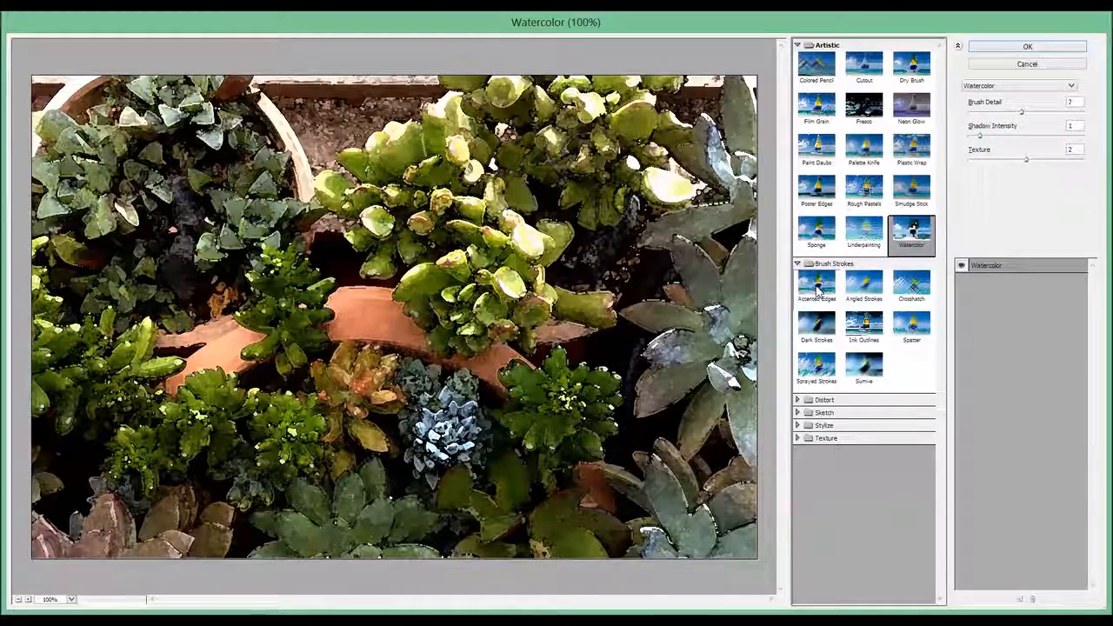
click(818, 290)
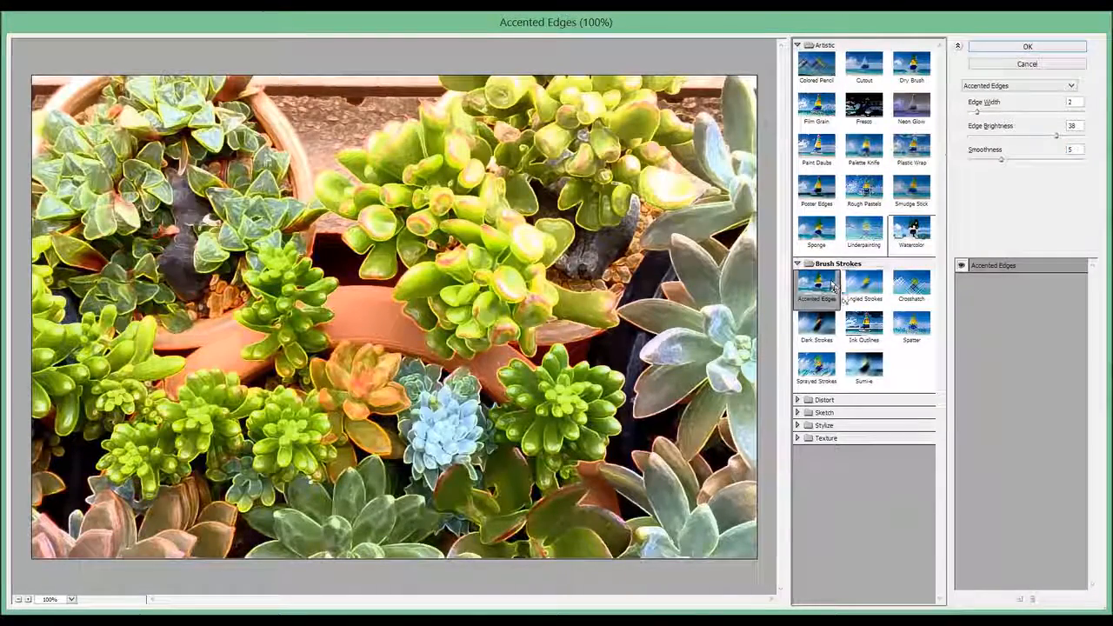
drag(977, 112, 979, 168)
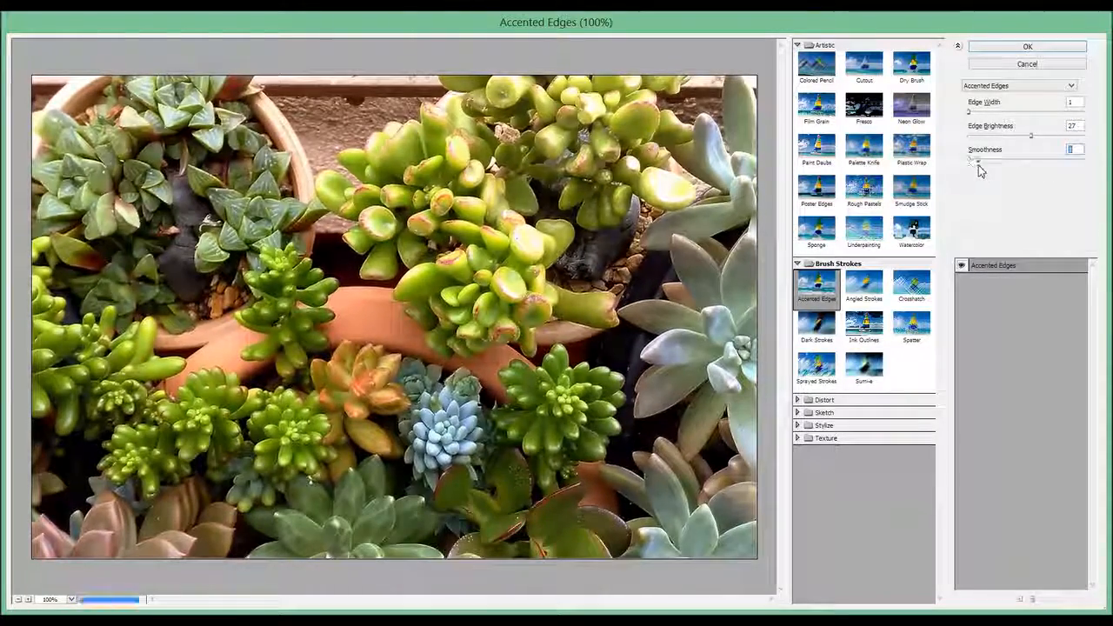
Try the Angled Strokes filter with direction balance 43, stroke length 12 and sharpness about 4
click(874, 292)
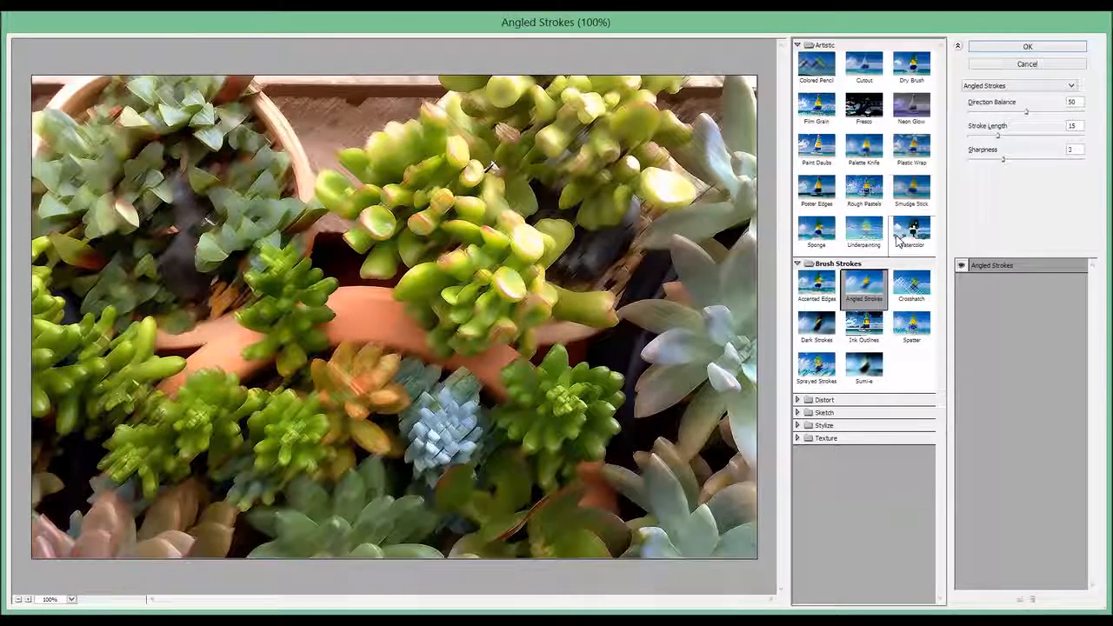
click(985, 113)
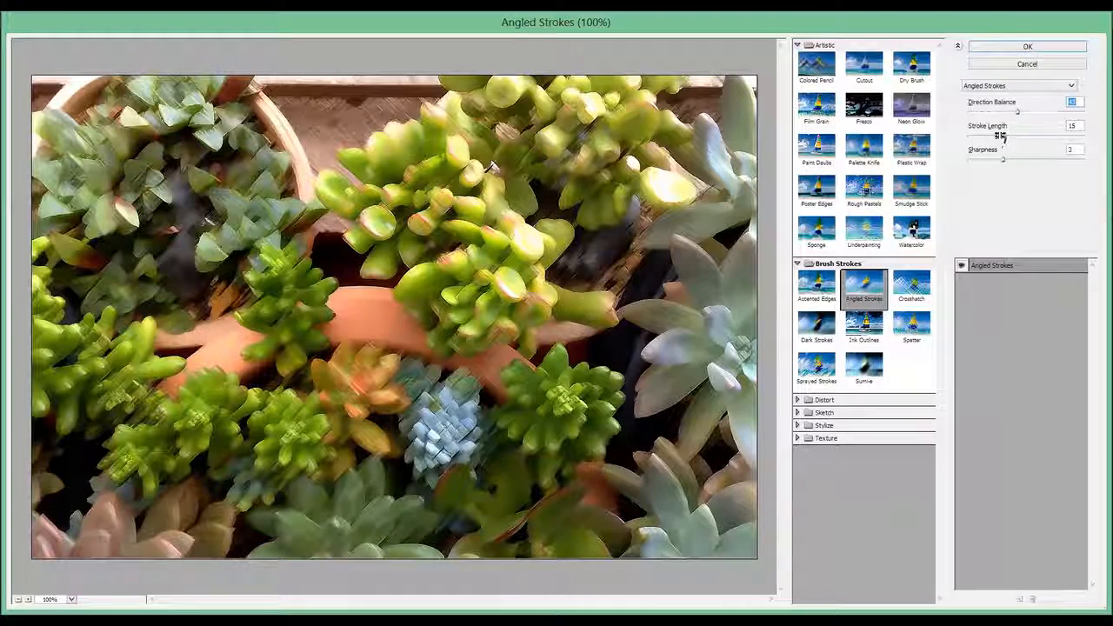
drag(1000, 137, 990, 137)
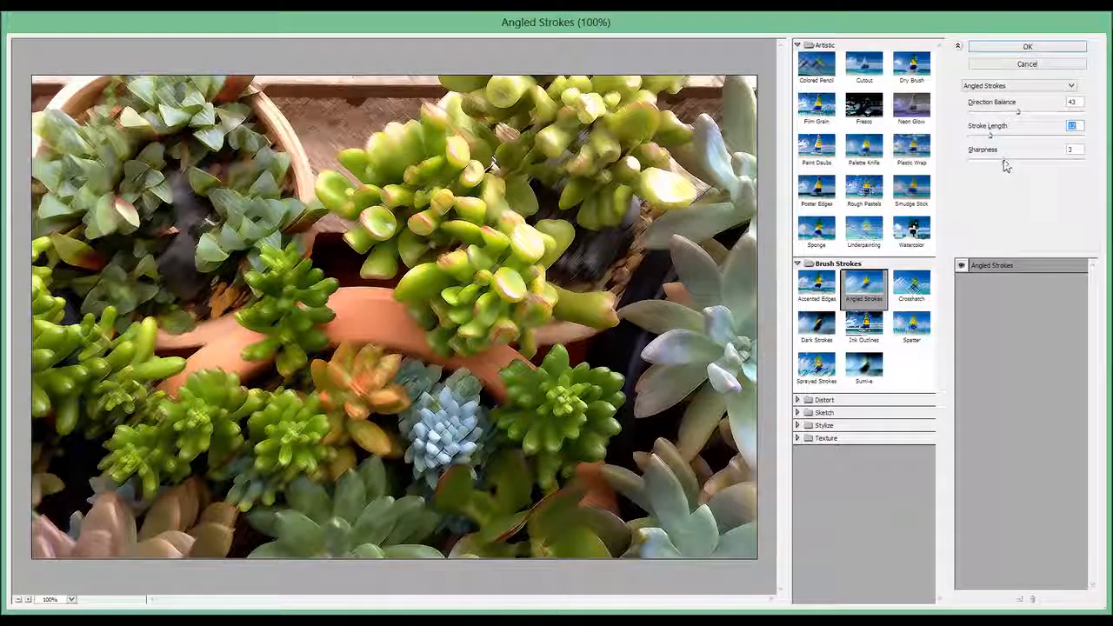
drag(977, 165, 1003, 166)
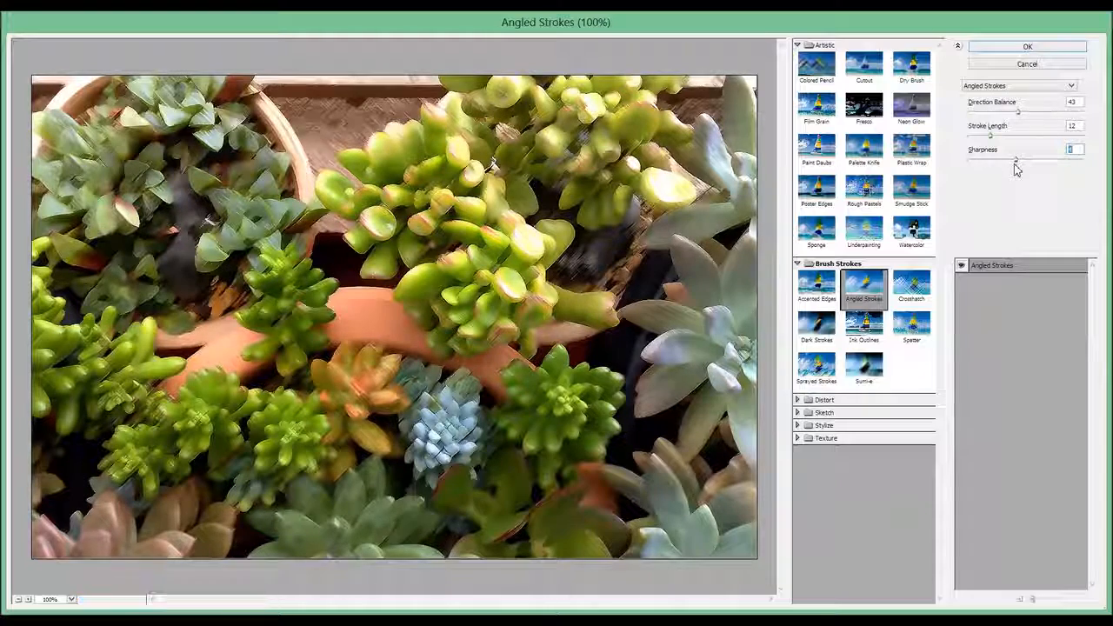
Try the Crosshatch filter with stroke length 19 and sharpness 2, and Dark Strokes with balance 2, black intensity 1 and reduced white intensity
click(924, 284)
mouse_move(989, 113)
mouse_down()
mouse_move(1006, 118)
mouse_move(987, 164)
mouse_move(1006, 166)
mouse_up()
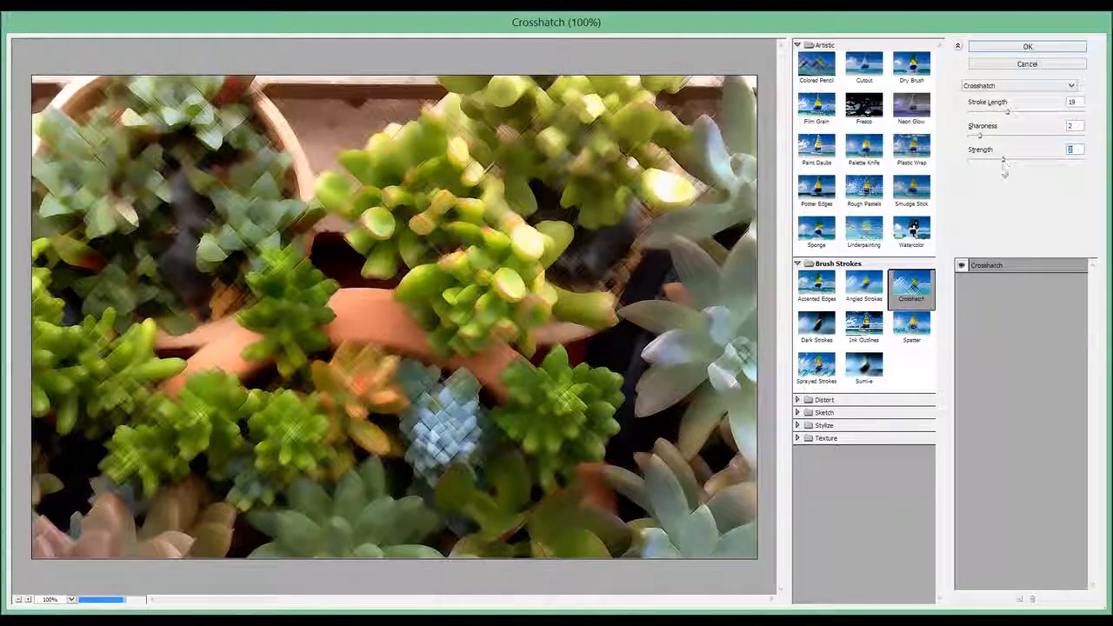
click(815, 325)
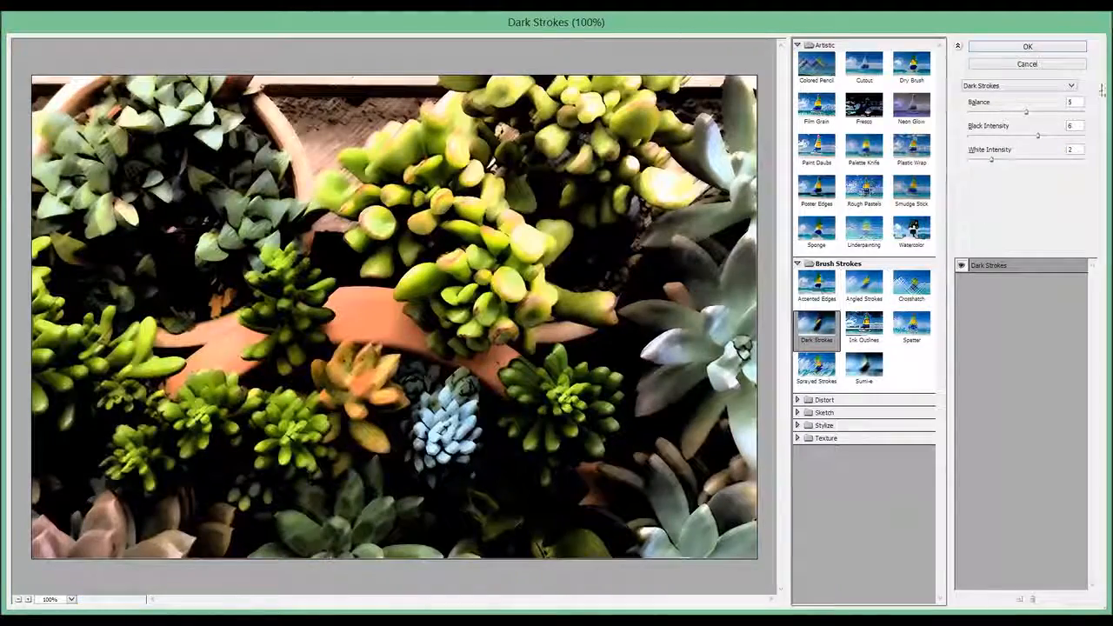
drag(1029, 113, 995, 141)
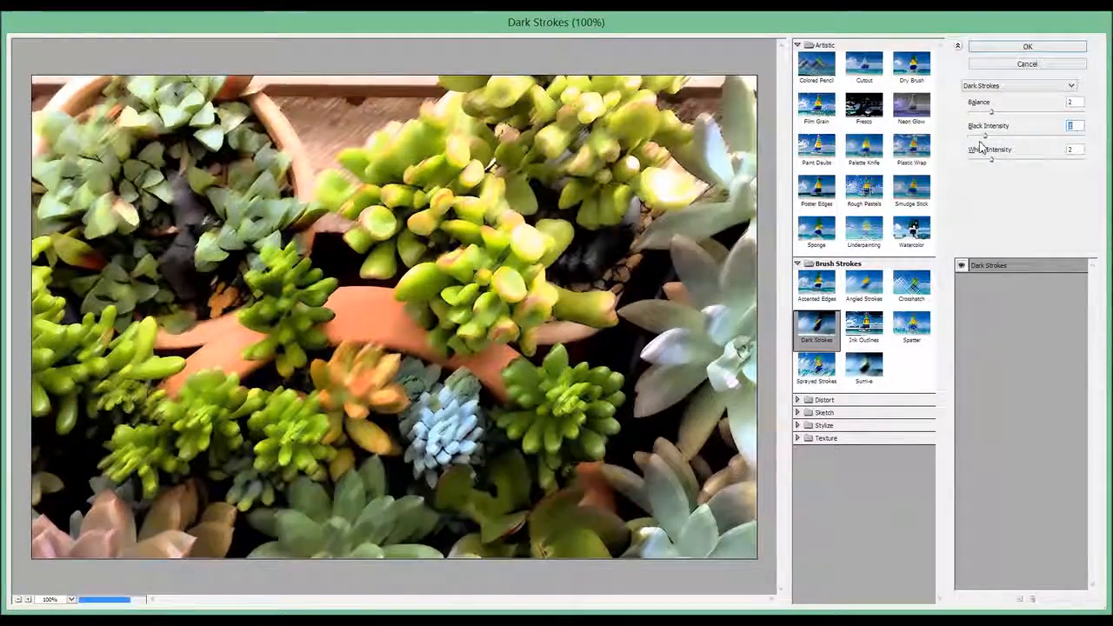
drag(998, 164, 975, 166)
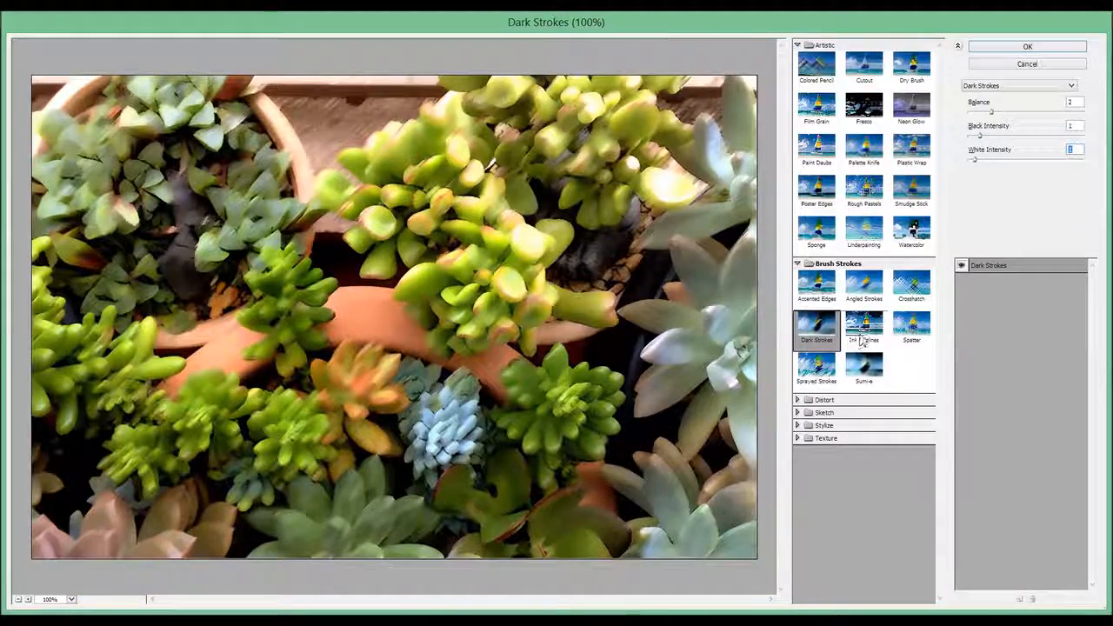
Try the Ink Outlines filter with stroke length 13, dark intensity 6 and light intensity about 13
click(865, 329)
drag(978, 114, 1004, 123)
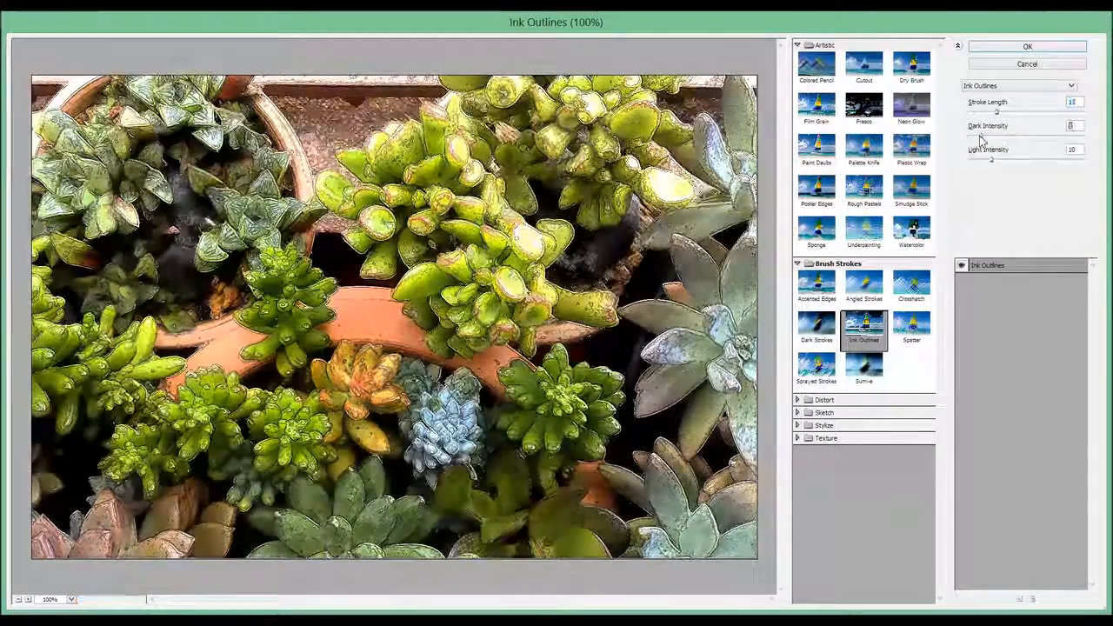
mouse_move(981, 139)
mouse_down()
mouse_move(1009, 141)
mouse_move(984, 144)
mouse_up()
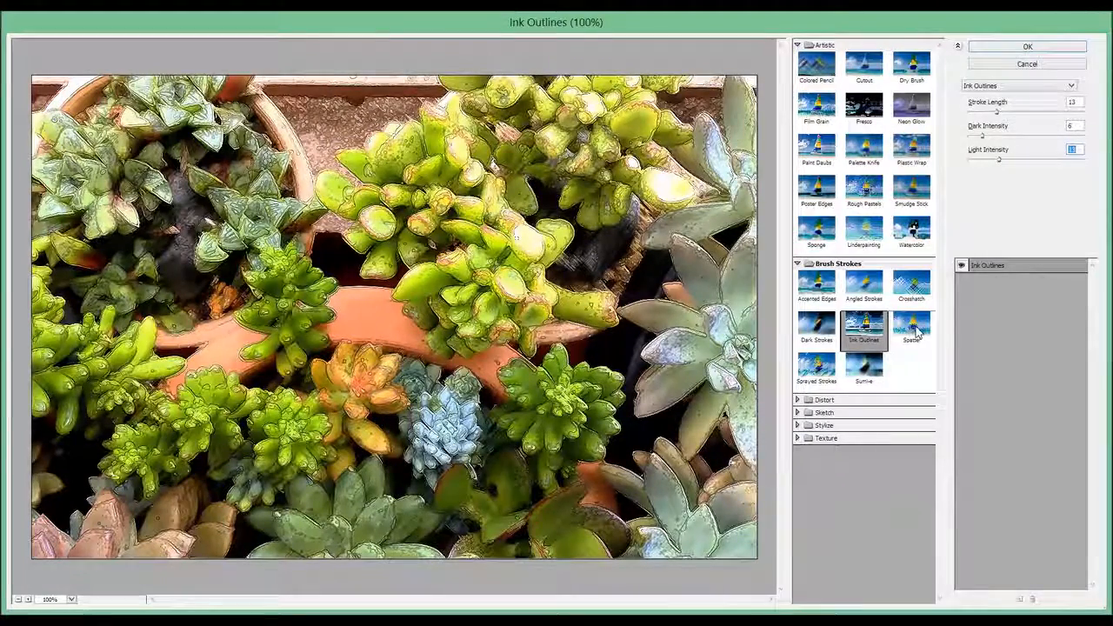
Try the Spatter filter with spray radius 4 and minimum smoothness, and Sprayed Strokes with stroke length 7, Horizontal stroke direction and an adjusted spray radius
click(914, 329)
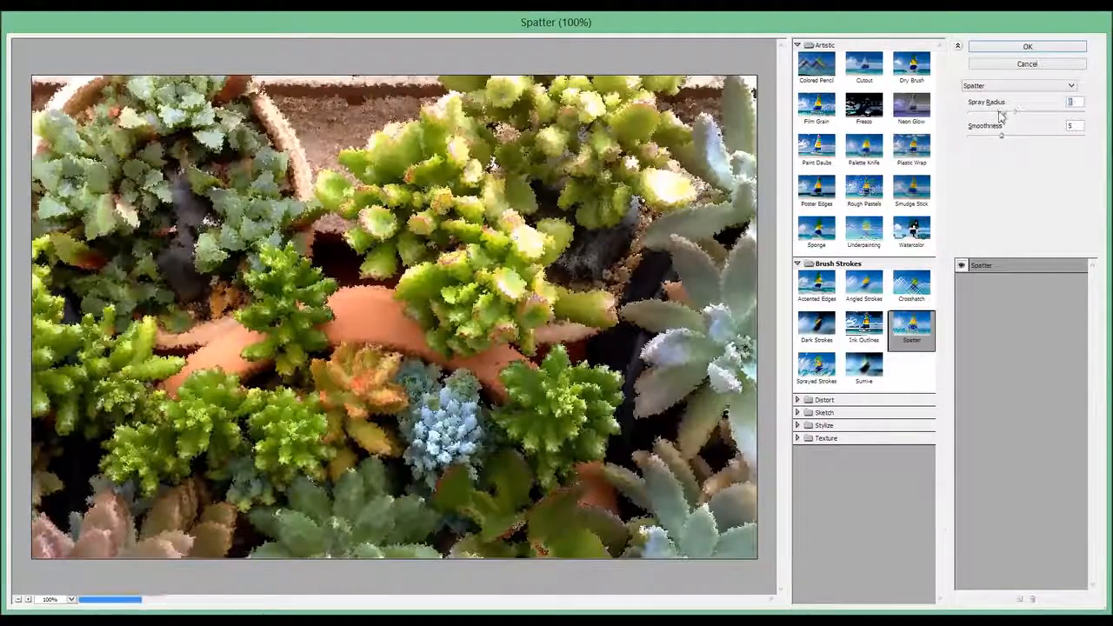
mouse_move(970, 115)
mouse_down()
mouse_move(988, 113)
mouse_move(966, 141)
mouse_up()
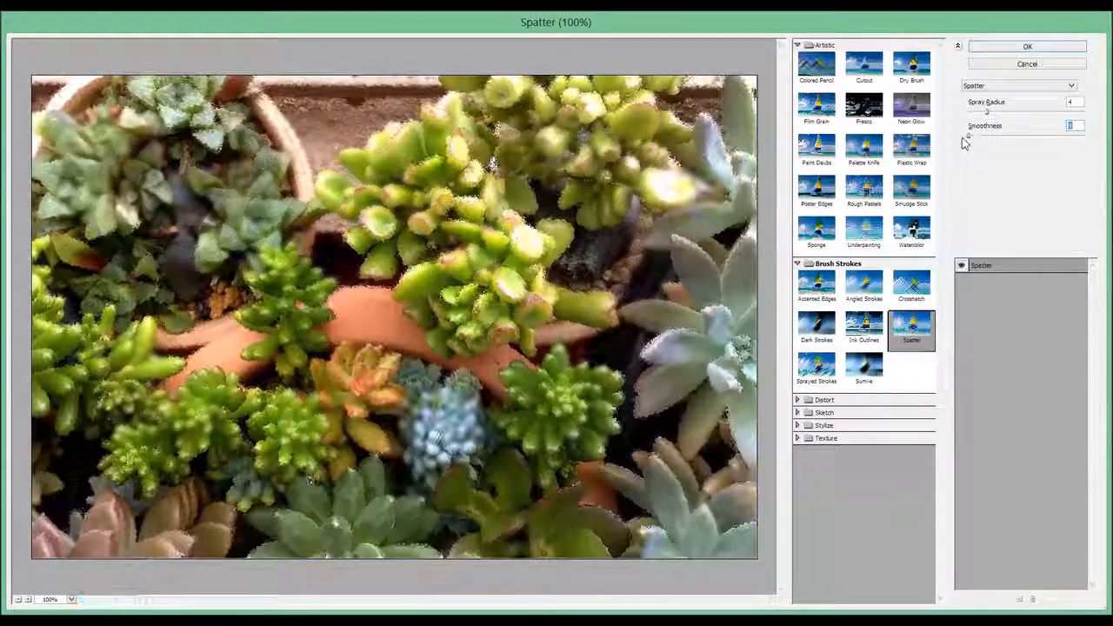
click(817, 366)
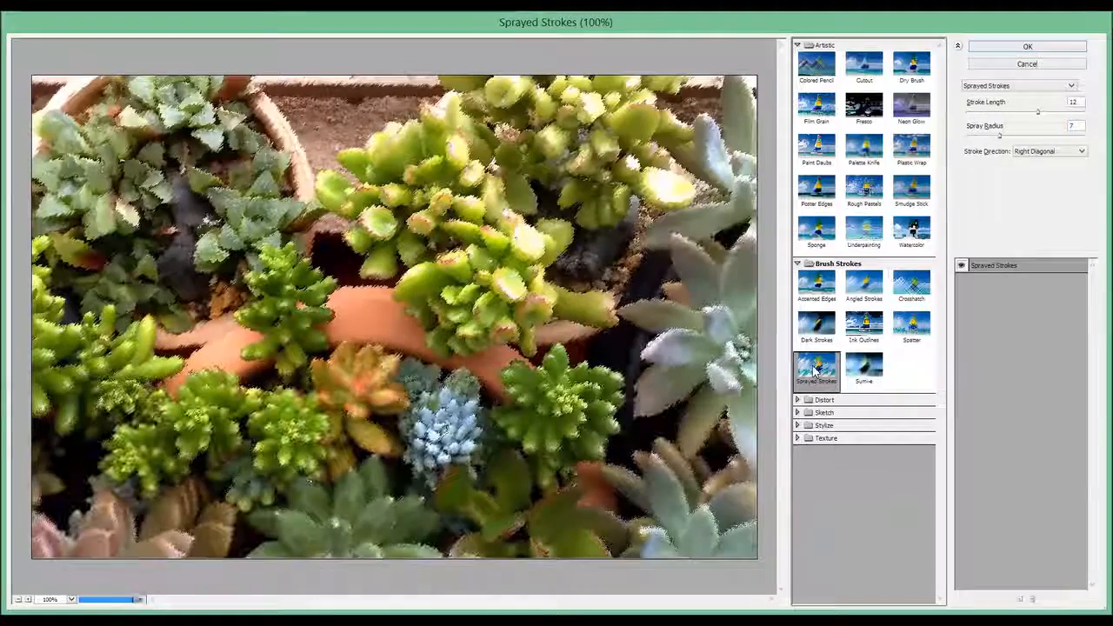
click(999, 113)
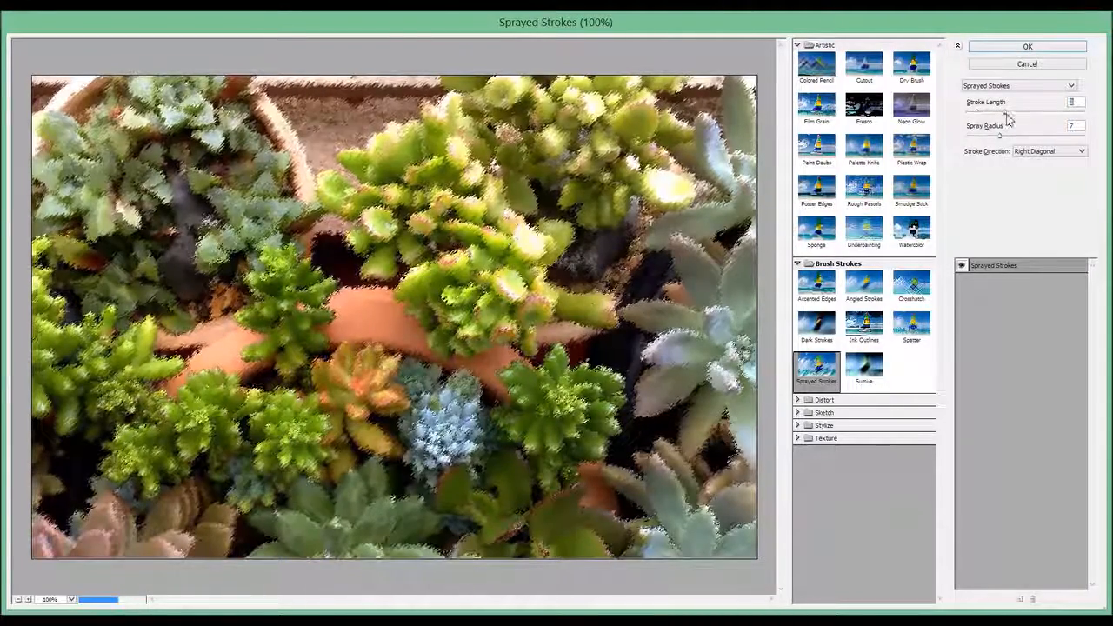
click(1030, 152)
click(1035, 168)
mouse_move(994, 137)
mouse_down()
mouse_move(974, 137)
mouse_move(1024, 142)
mouse_up()
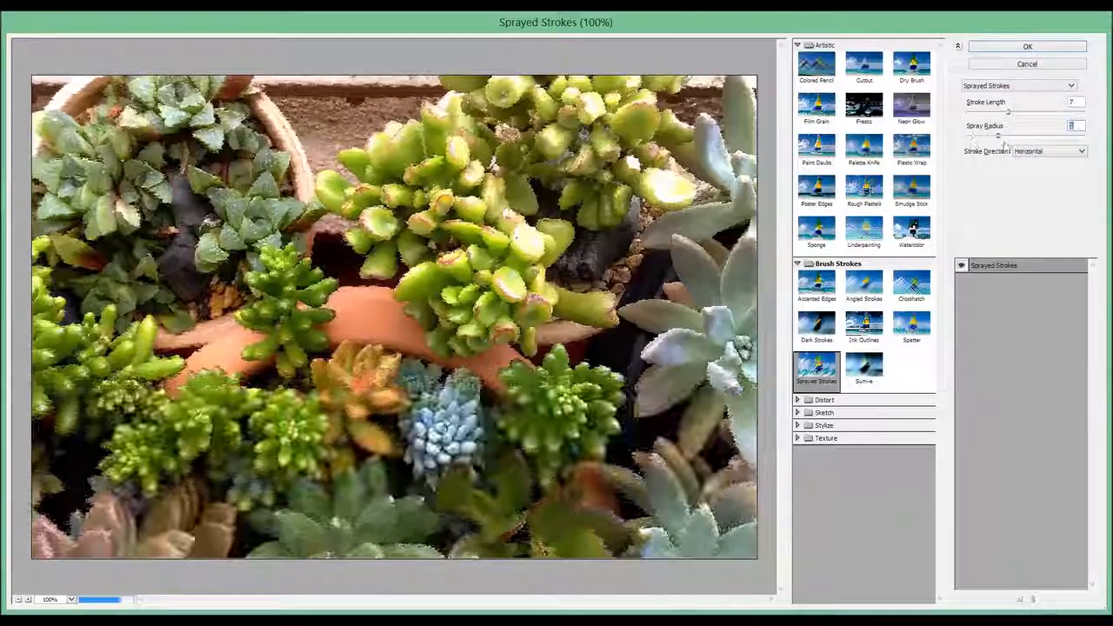
Try the Sumi-e filter with stroke width 7, stroke pressure 2 and contrast 19
click(870, 369)
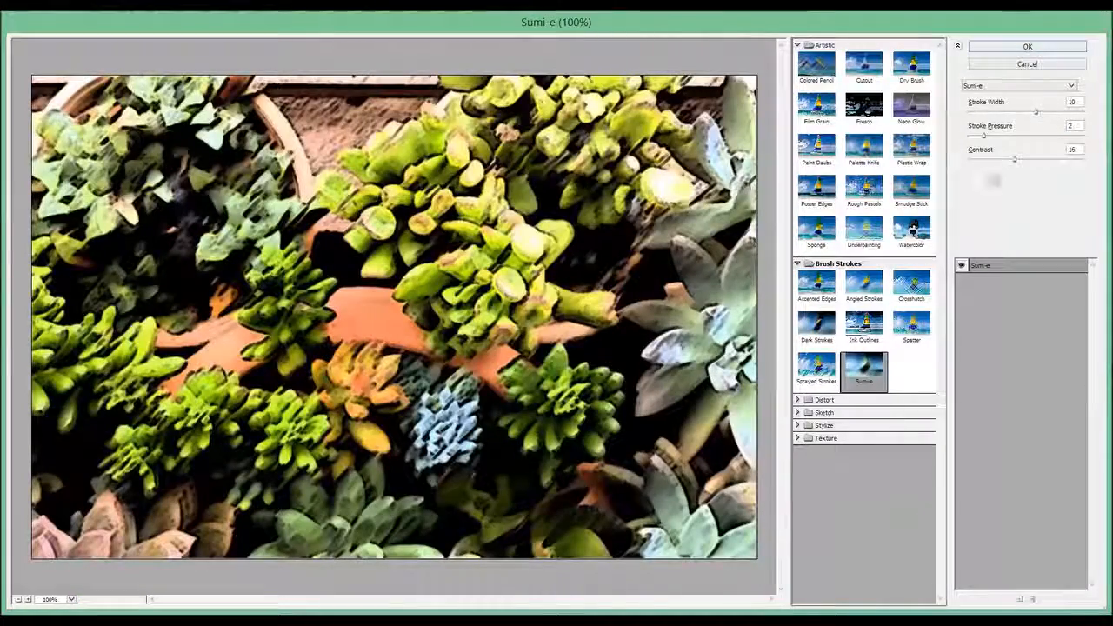
mouse_move(1036, 113)
mouse_down()
mouse_move(972, 114)
mouse_move(1007, 116)
mouse_move(977, 137)
mouse_move(1031, 140)
mouse_move(985, 139)
mouse_move(962, 169)
mouse_move(1021, 169)
mouse_up()
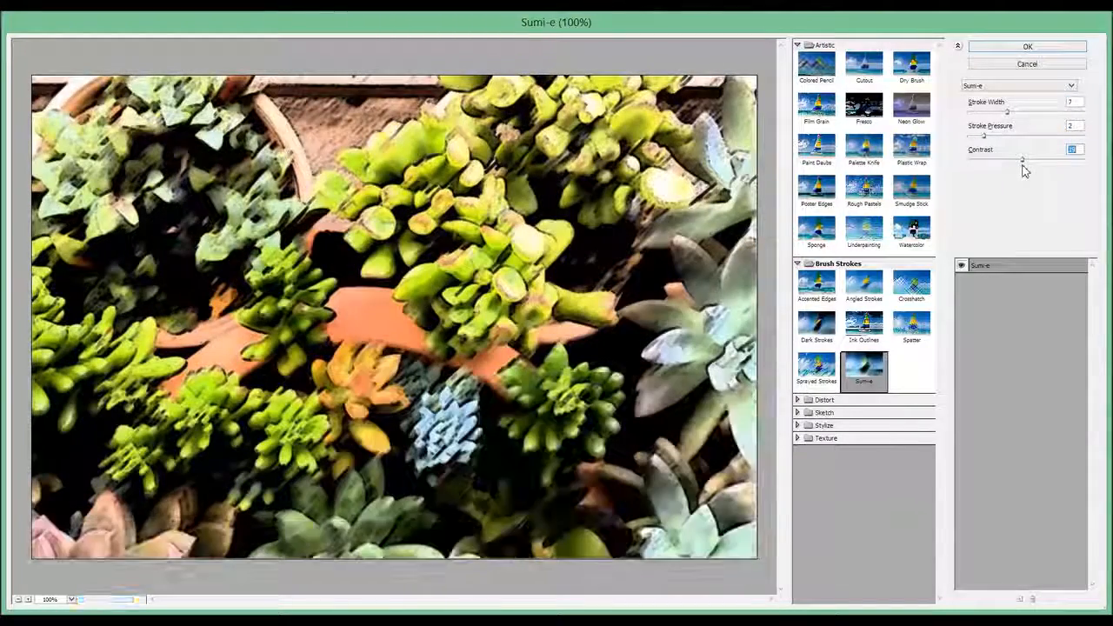
Try the Diffuse Glow filter from the Distort group with very low graininess, varying the glow amount and clear amount
click(799, 400)
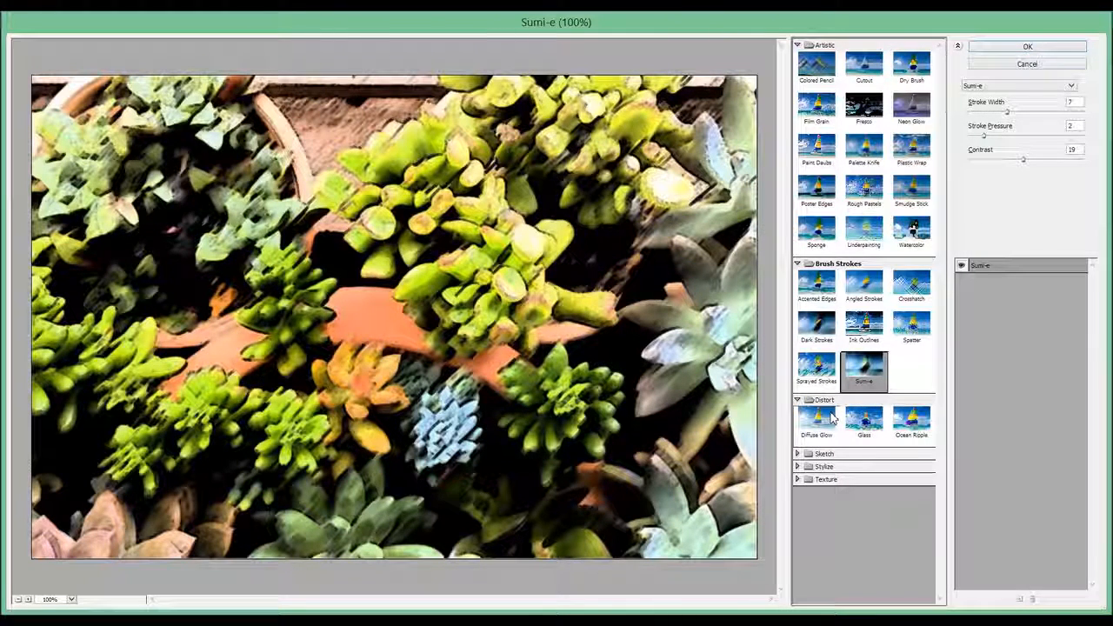
click(832, 419)
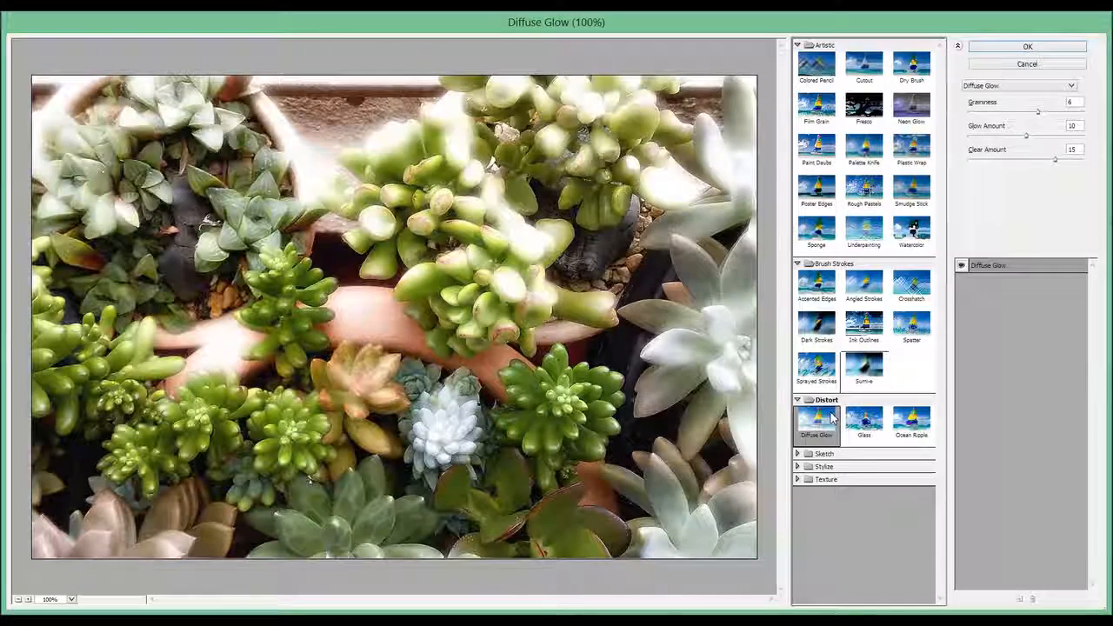
click(974, 113)
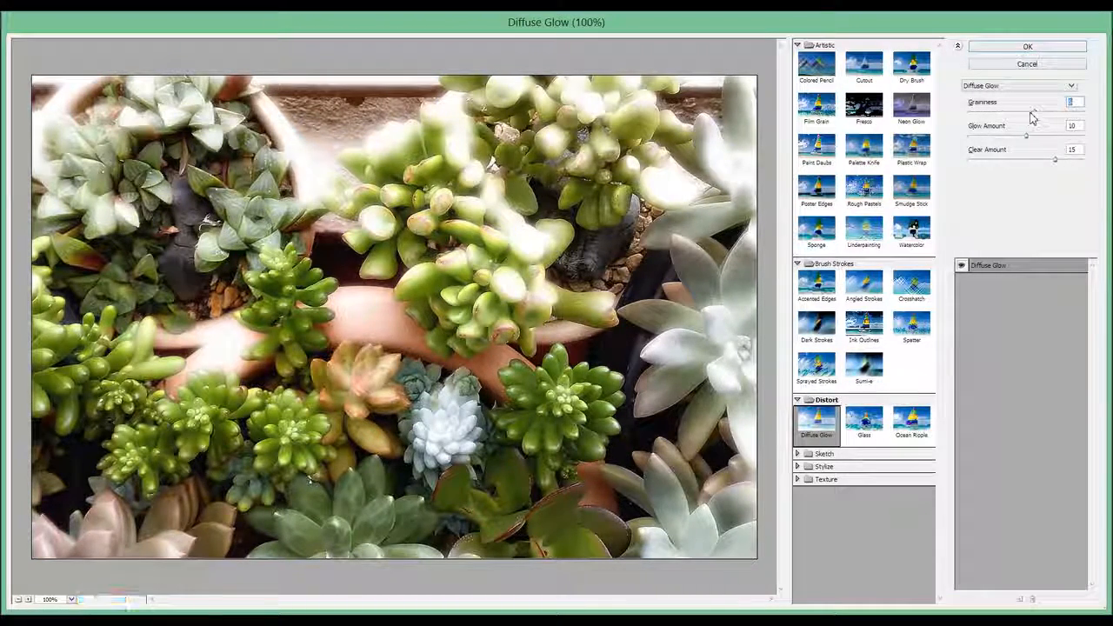
mouse_move(977, 113)
mouse_down()
mouse_move(1037, 120)
mouse_move(974, 118)
mouse_up()
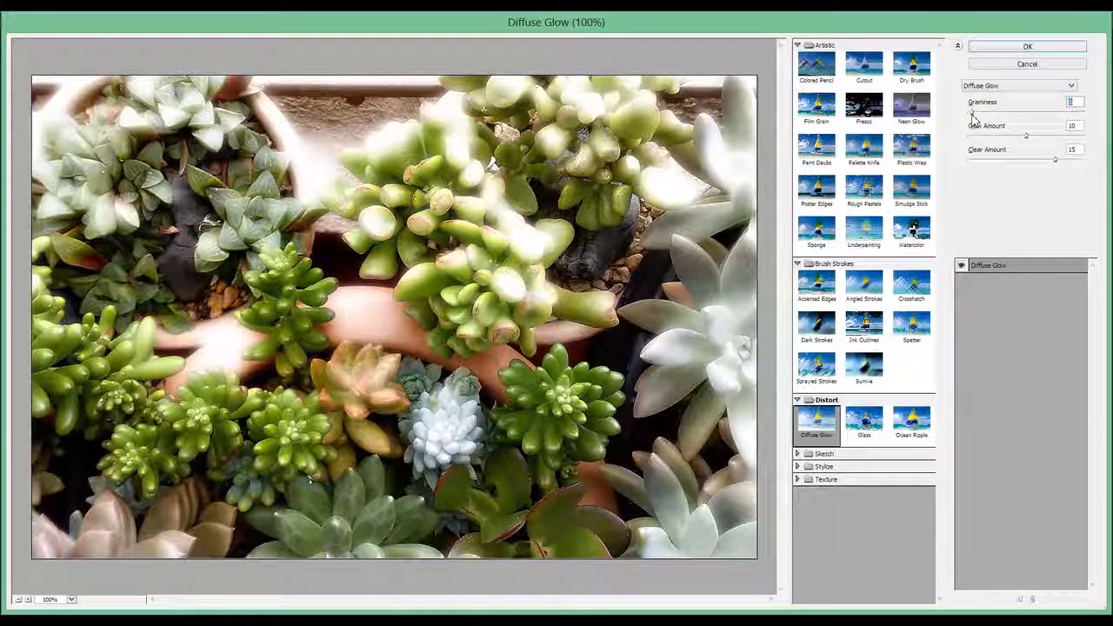
click(1032, 138)
drag(964, 139, 1031, 167)
Try the Glass filter with distortion 4 and smoothness 5, switching the texture through Blocks, Canvas, Frosted and Tiny Lens
click(863, 421)
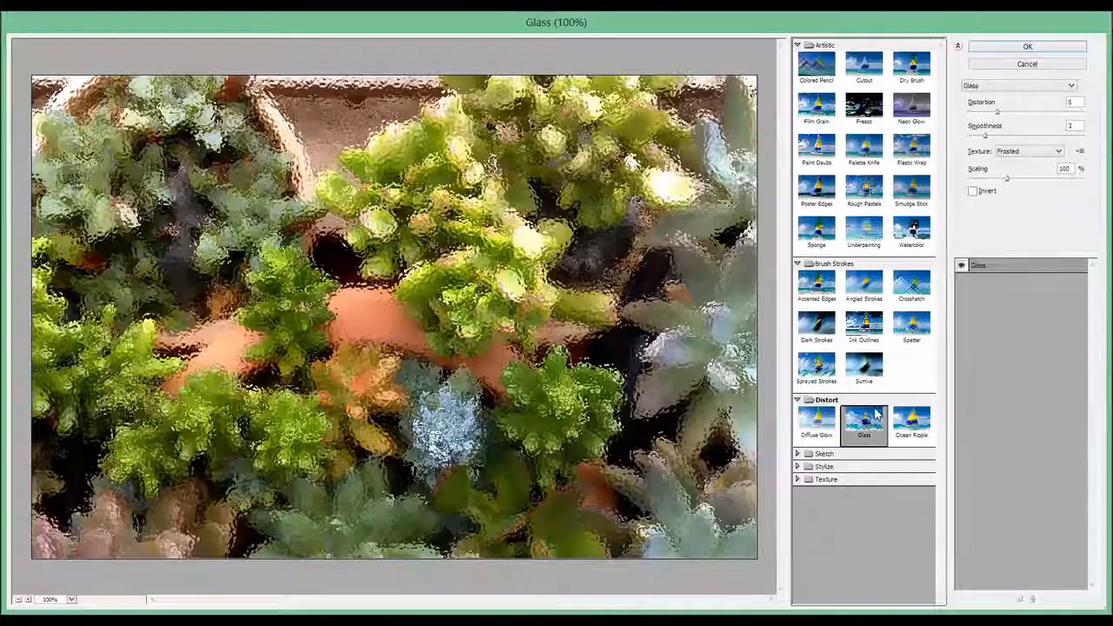
drag(1001, 113, 999, 139)
click(1031, 151)
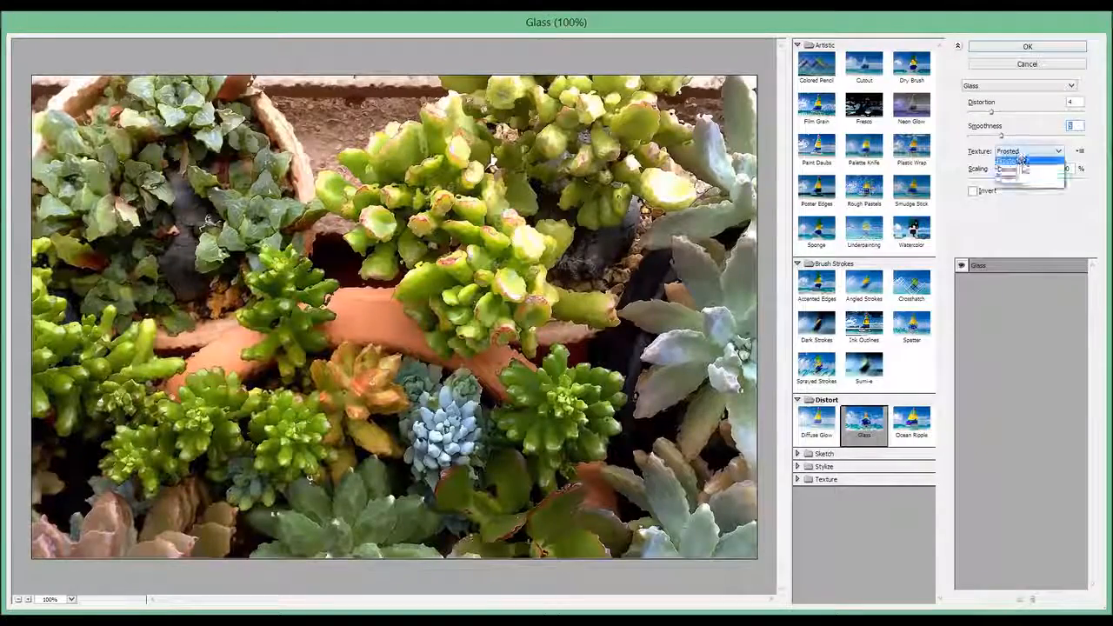
click(1026, 163)
click(1032, 152)
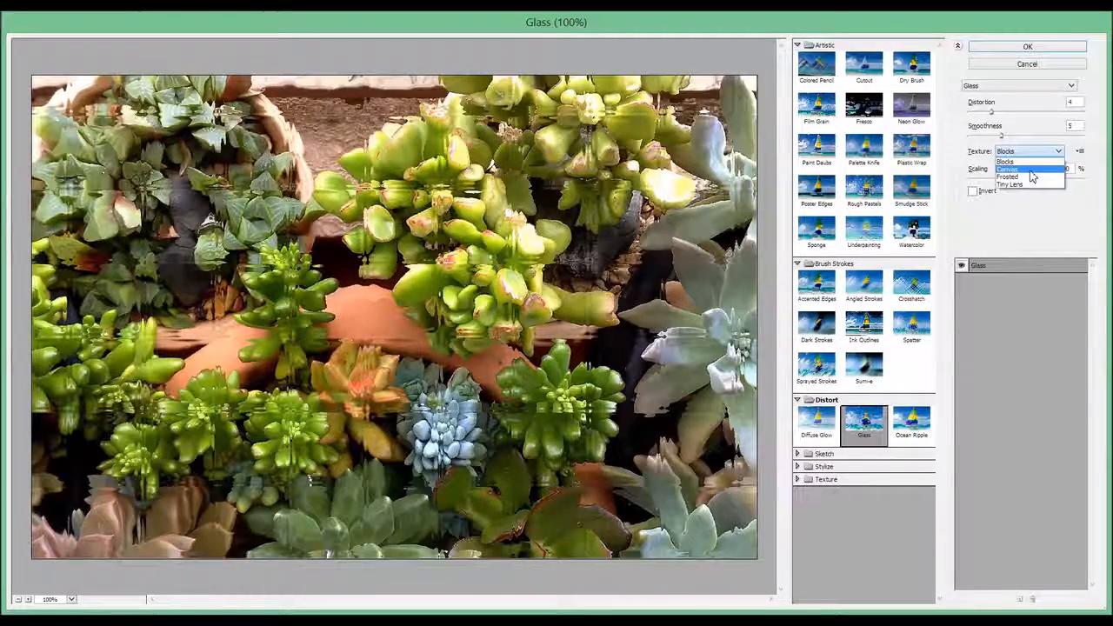
click(1031, 171)
click(1030, 151)
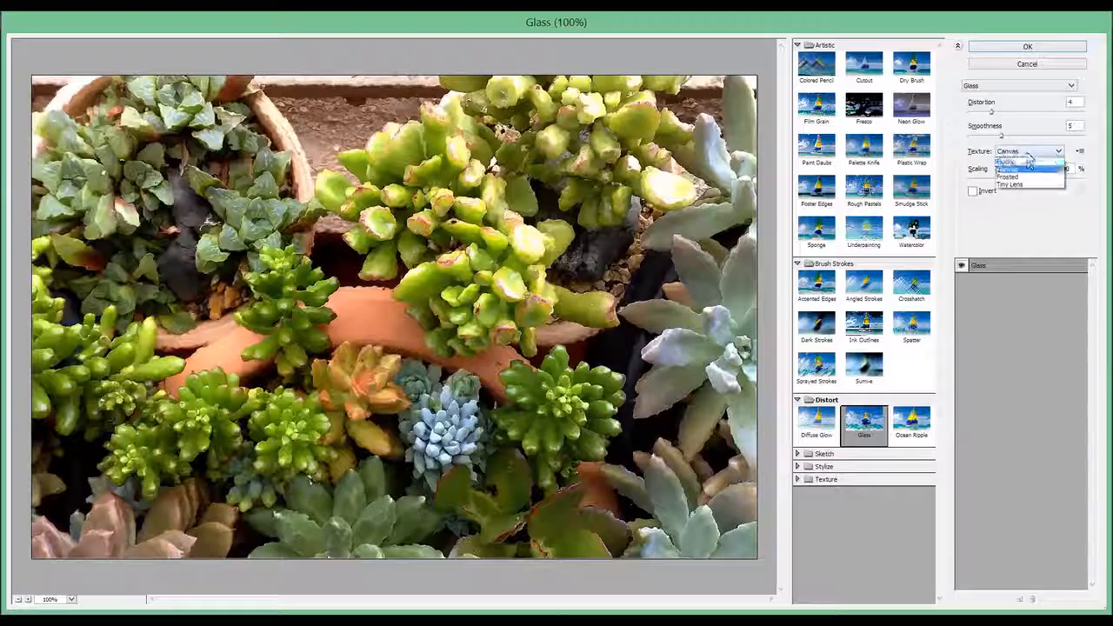
click(1028, 176)
click(1027, 153)
click(1034, 188)
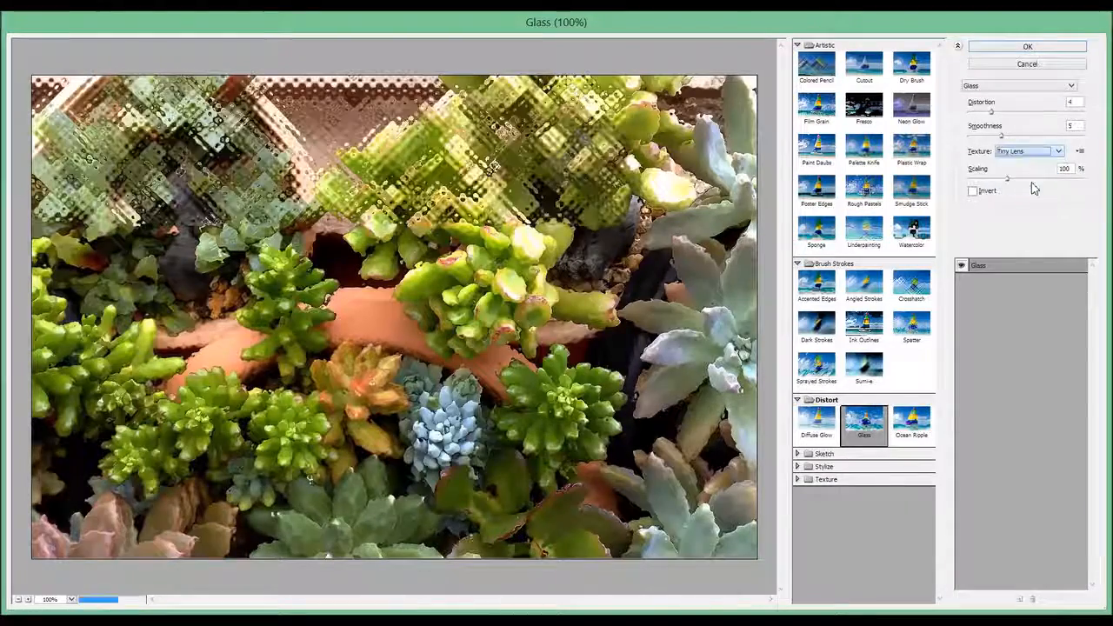
Set the Glass texture's scaling to 73% and toggle the Invert option on and off
drag(1008, 179, 1003, 179)
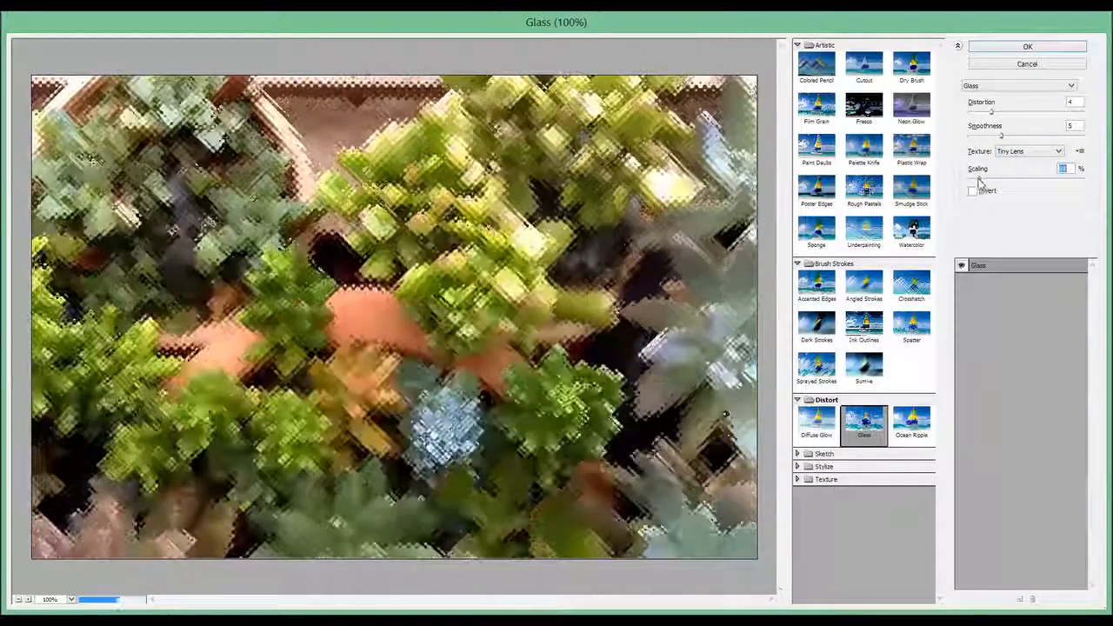
click(971, 192)
click(970, 192)
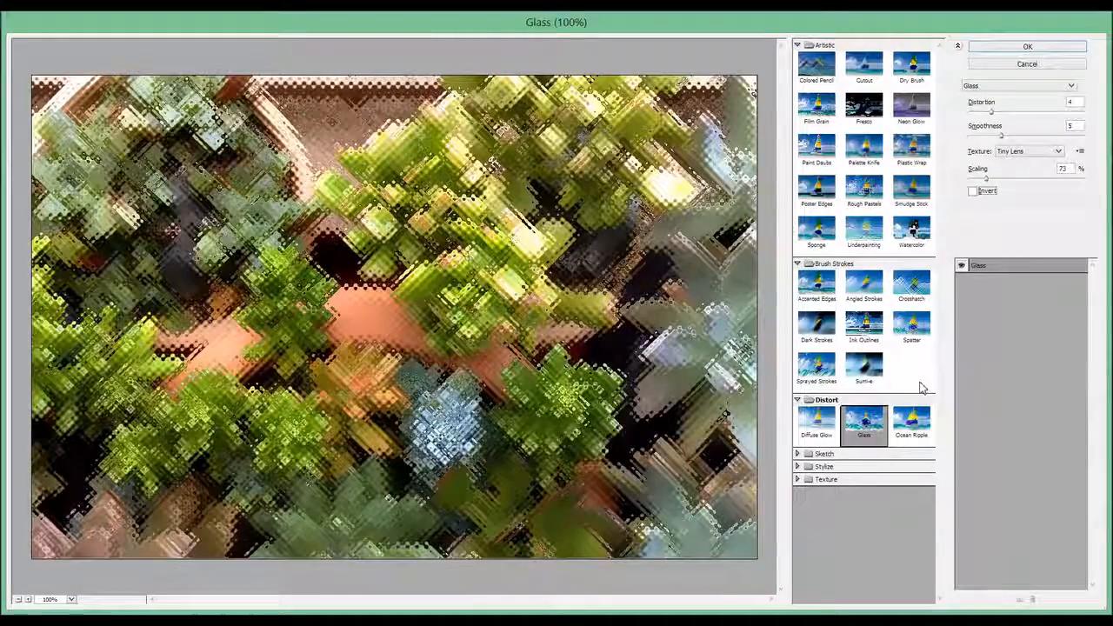
Try the Ocean Ripple filter with ripple size 3 and ripple magnitude about 4
click(911, 424)
drag(977, 114, 993, 142)
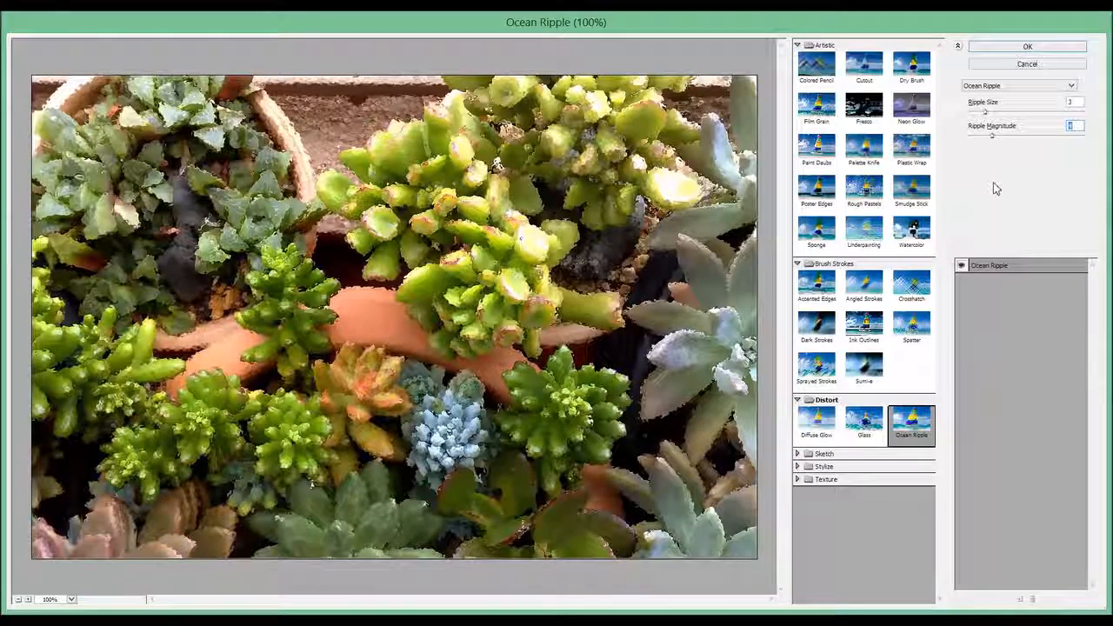